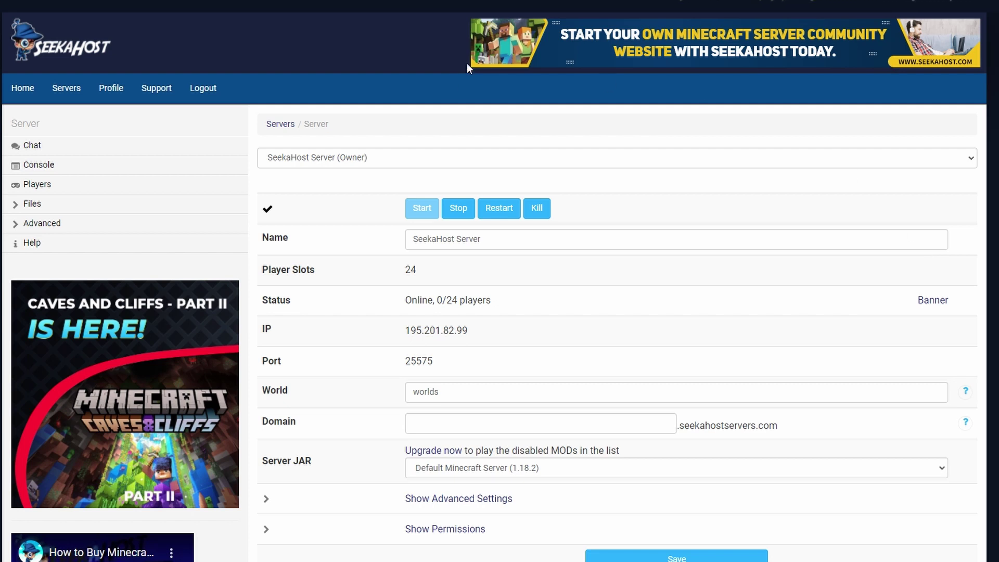
Step: Keep SeekaHost Server (Owner) selected and expand the Advanced sidebar options
left_click(391, 163)
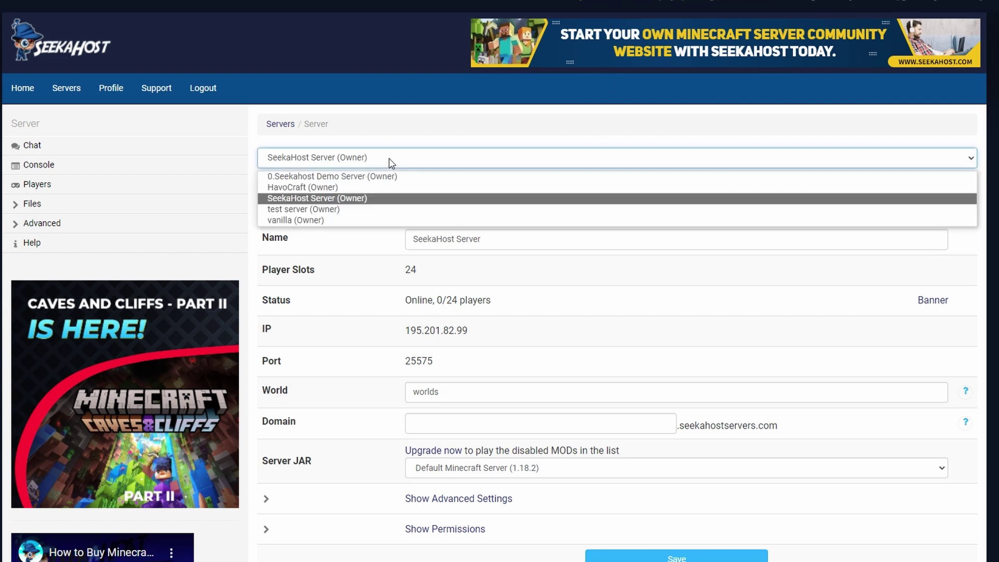
left_click(351, 197)
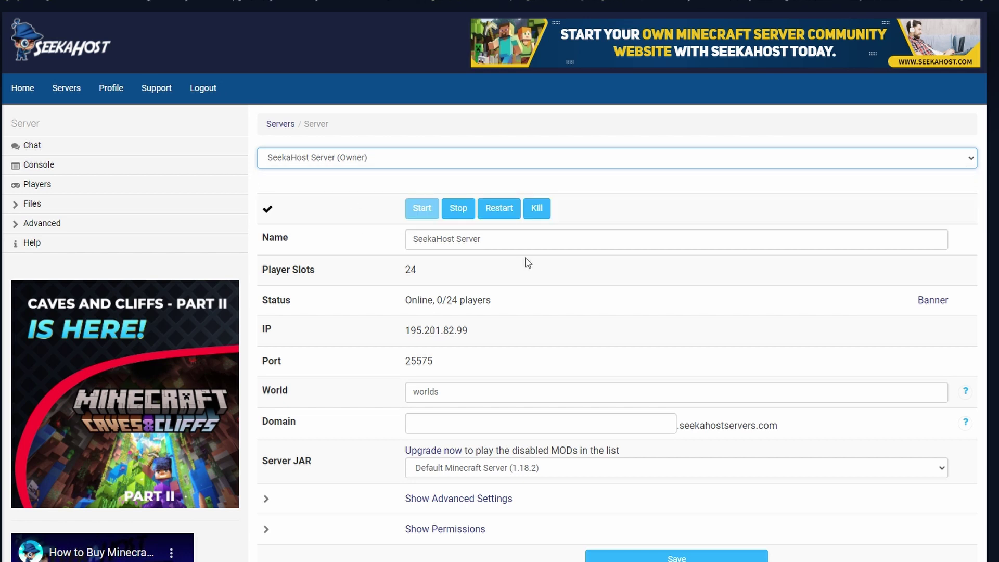
scroll(523, 267, "down", 2)
scroll(521, 264, "up", 2)
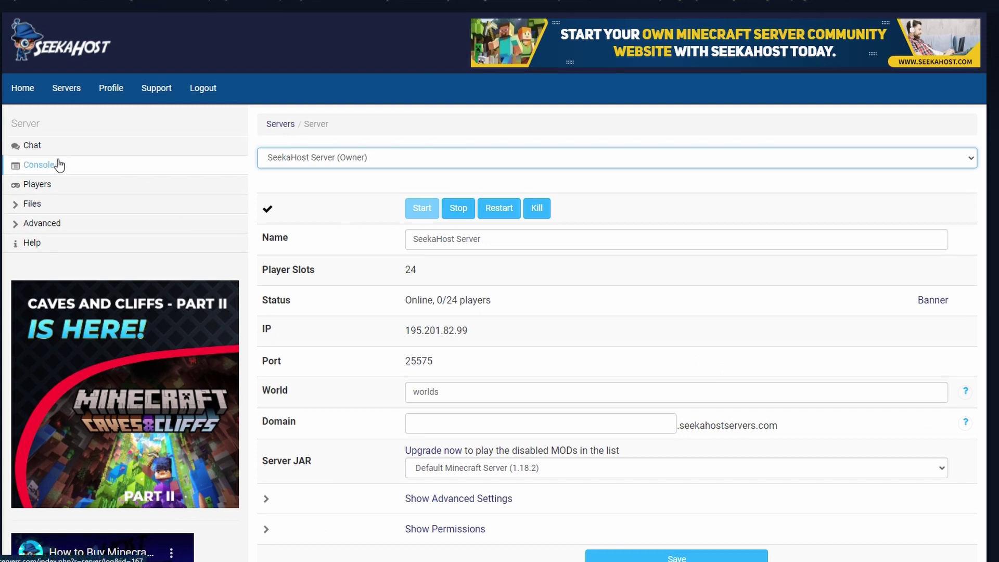
left_click(41, 223)
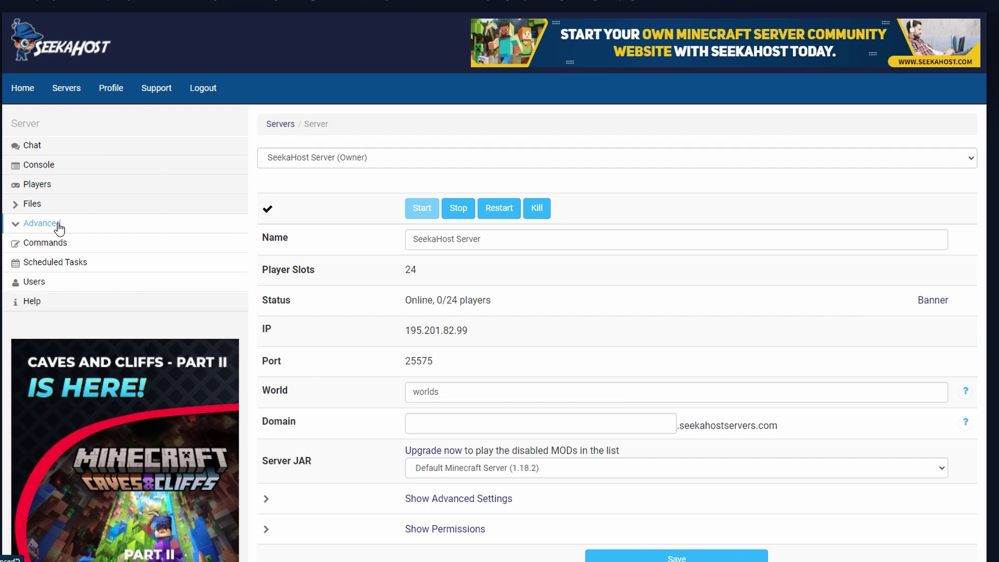
scroll(305, 264, "down", 2)
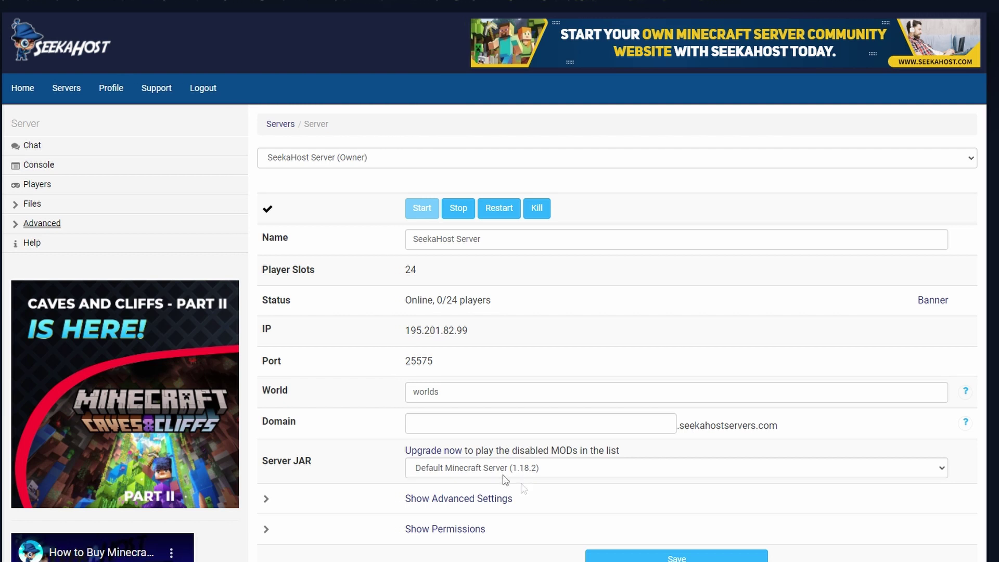
Step: Stop SeekaHost Server and browse the available Server JAR types without changing it
left_click(457, 209)
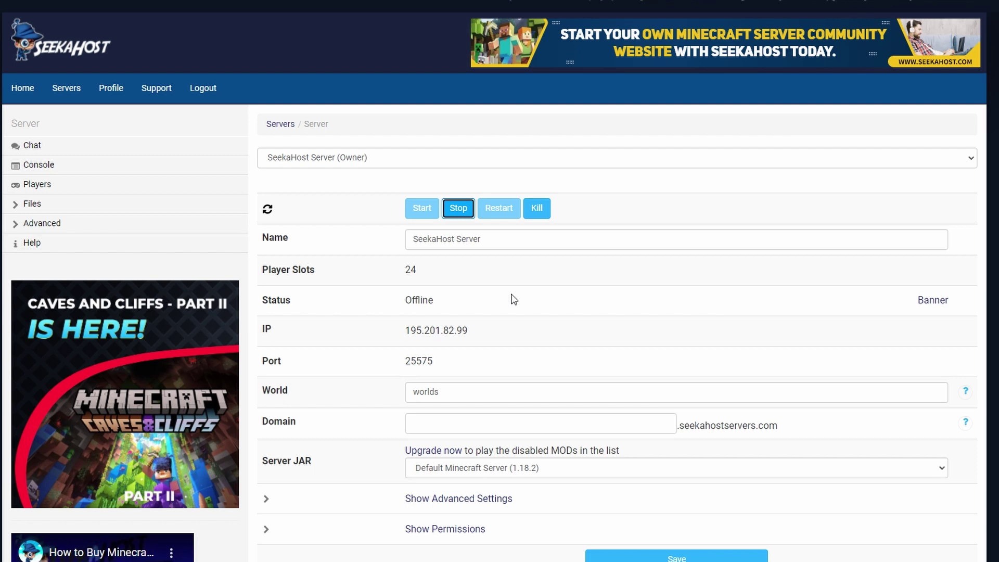
left_click(553, 468)
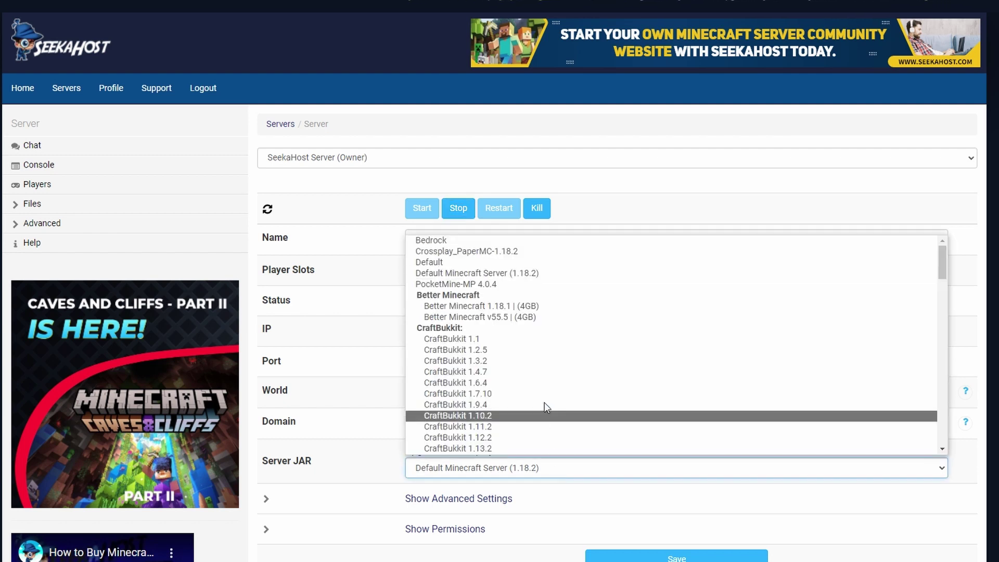
scroll(520, 400, "down", 3)
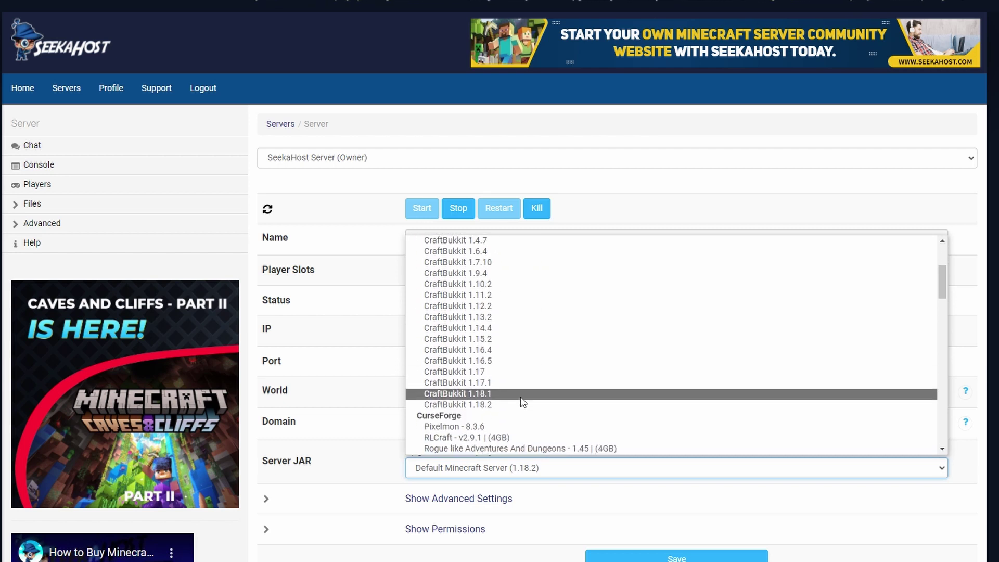
scroll(520, 396, "down", 4)
scroll(520, 395, "down", 2)
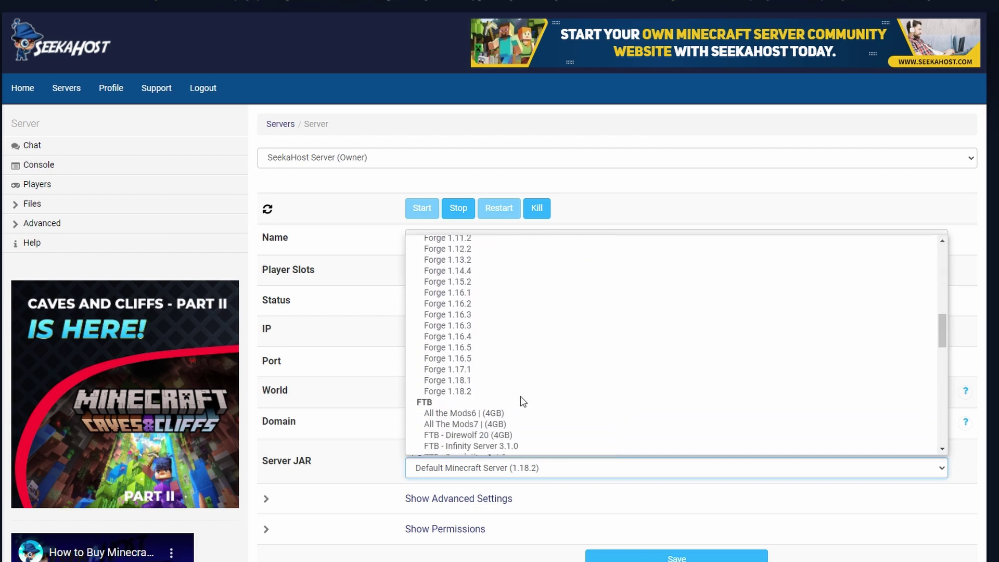
scroll(520, 395, "down", 10)
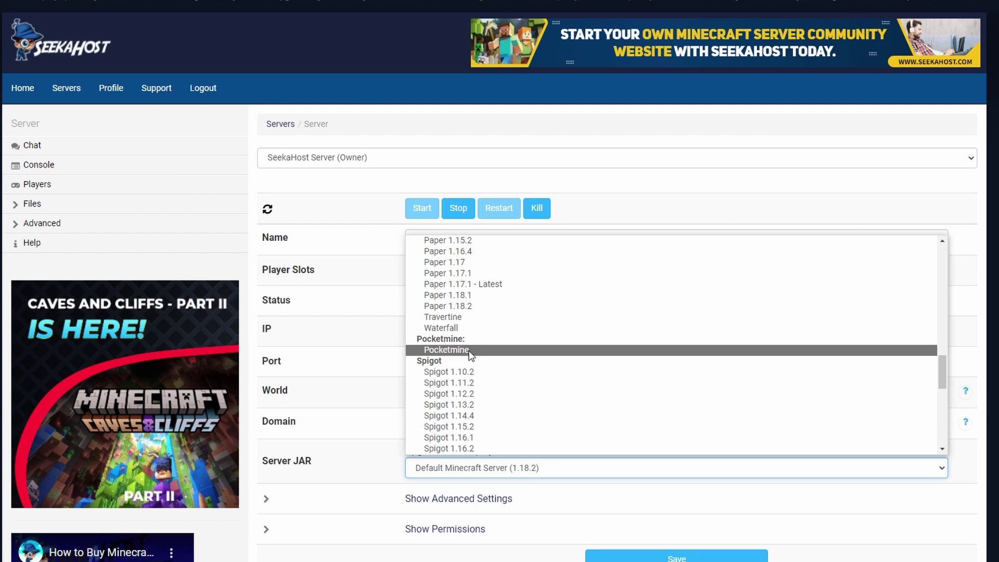
Step: Queue the Clean Mod Directories and Plugins template with Delete All Server Files, confirmed by account password
left_click(305, 265)
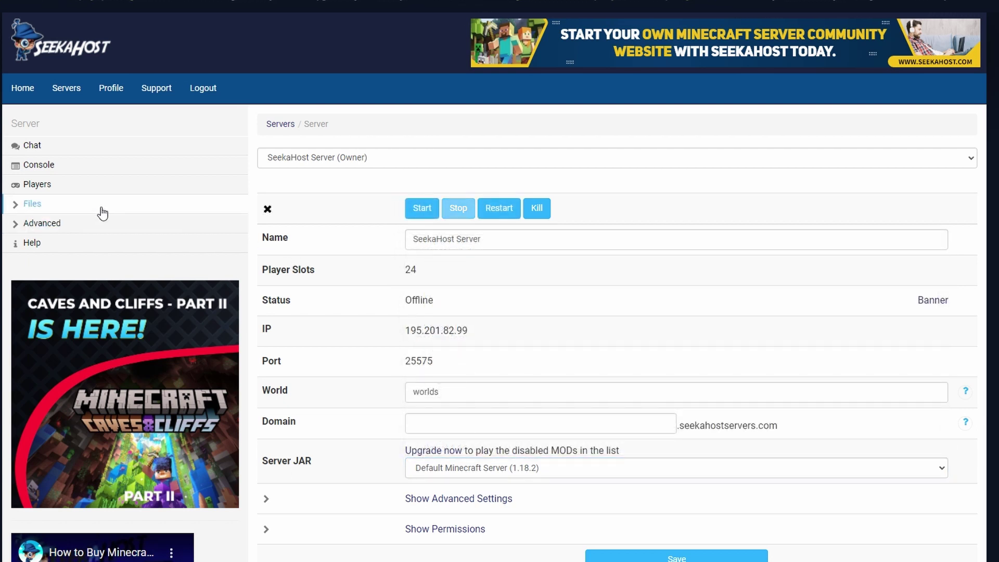
left_click(81, 211)
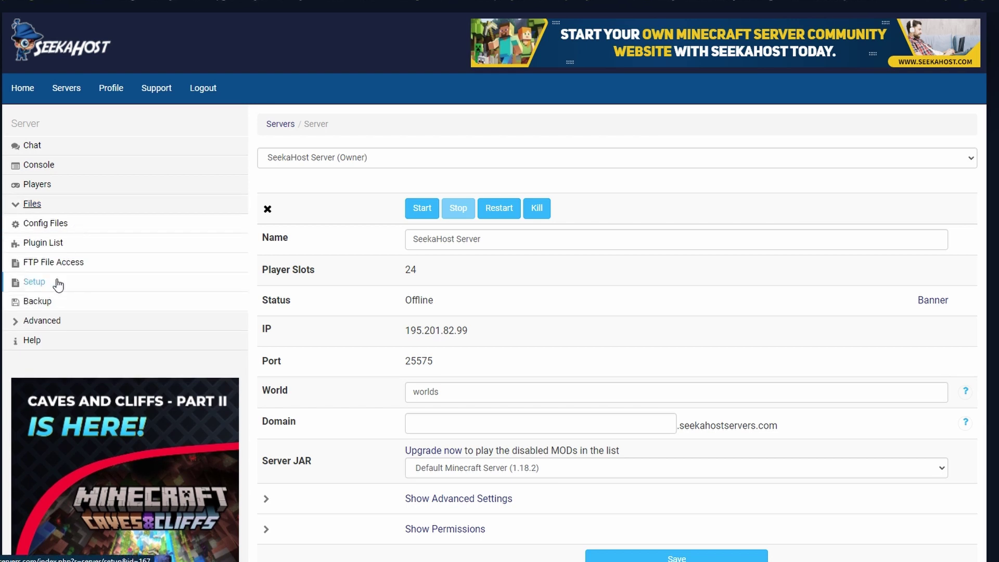
left_click(55, 282)
left_click(589, 170)
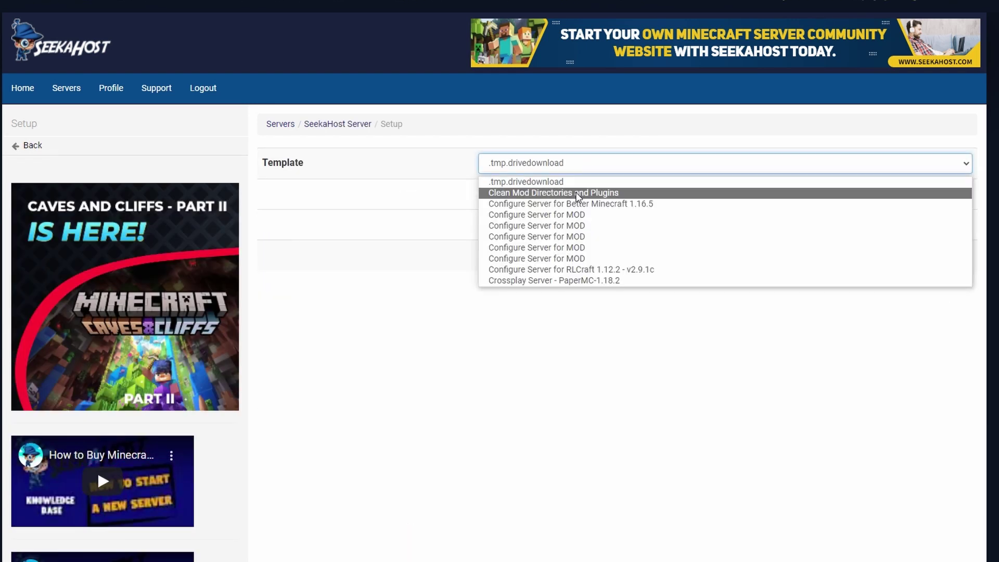
left_click(579, 196)
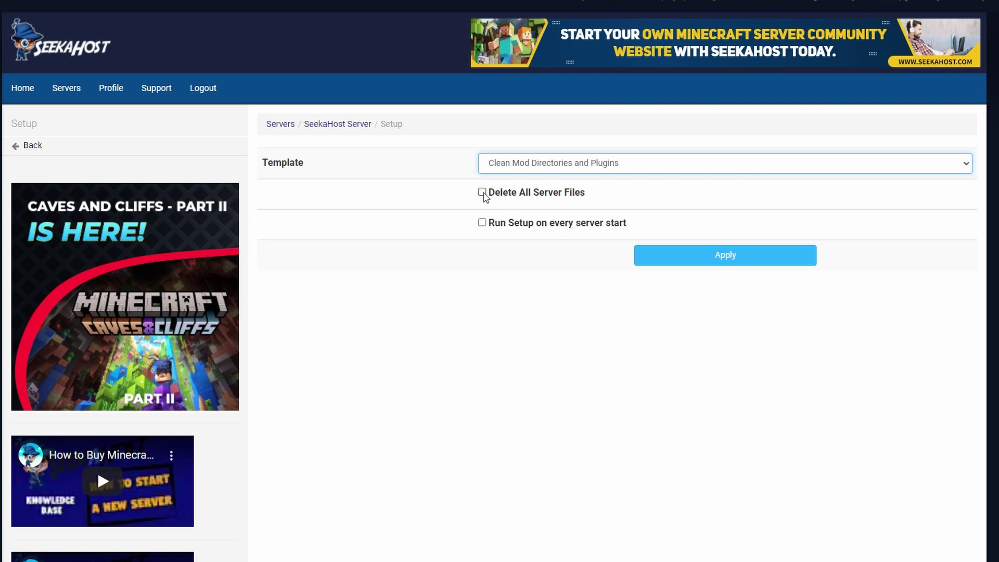
left_click(482, 193)
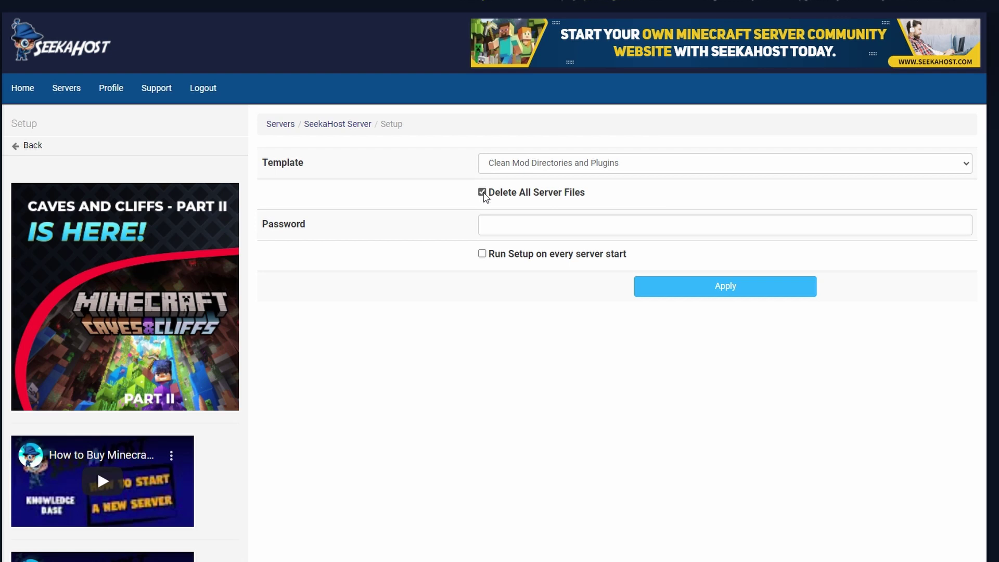
left_click(719, 295)
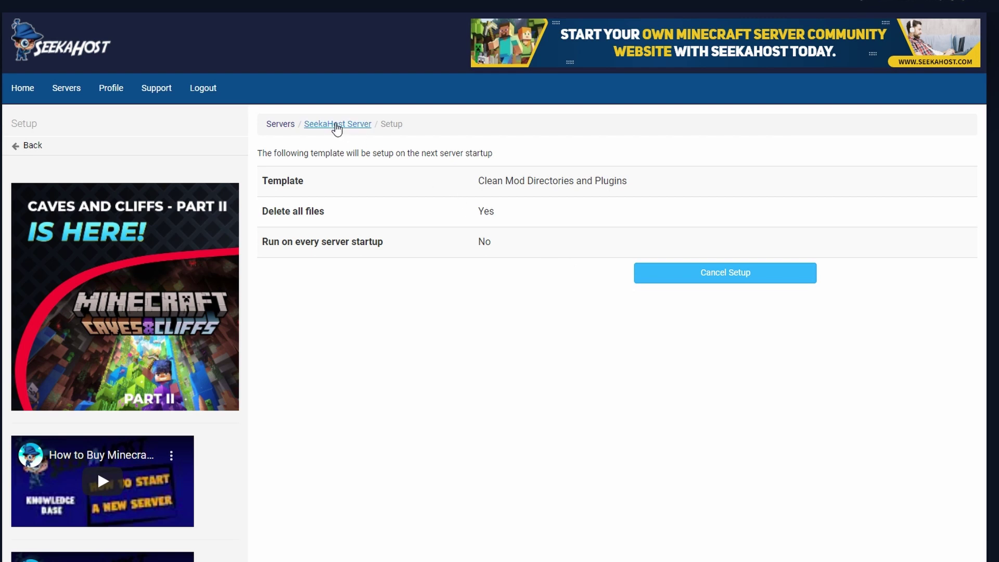
left_click(337, 126)
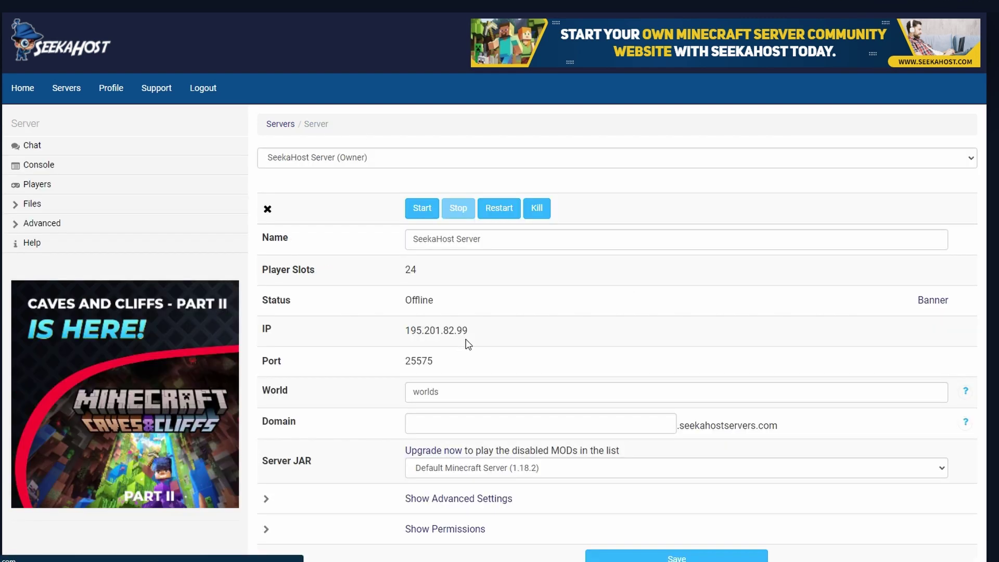
Step: Switch the Server JAR from Default Minecraft Server to Paper 1.18.2 and save
scroll(613, 375, "down", 2)
left_click(773, 379)
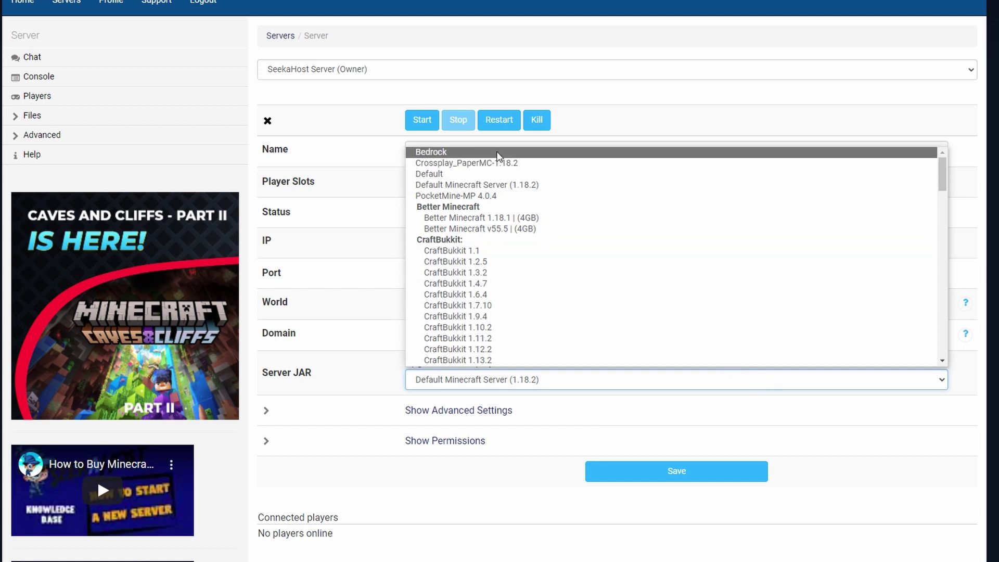
left_click(456, 164)
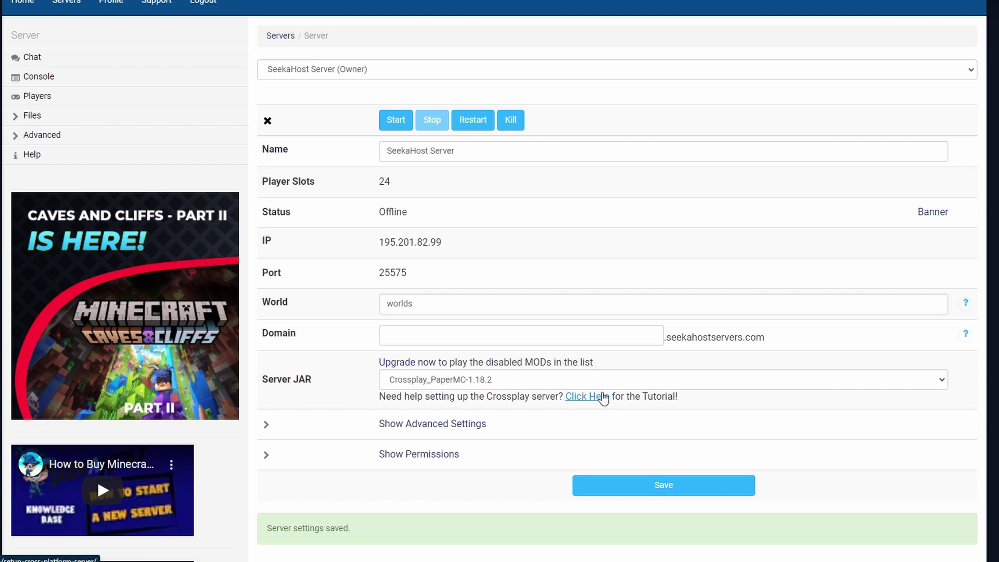
left_click(590, 383)
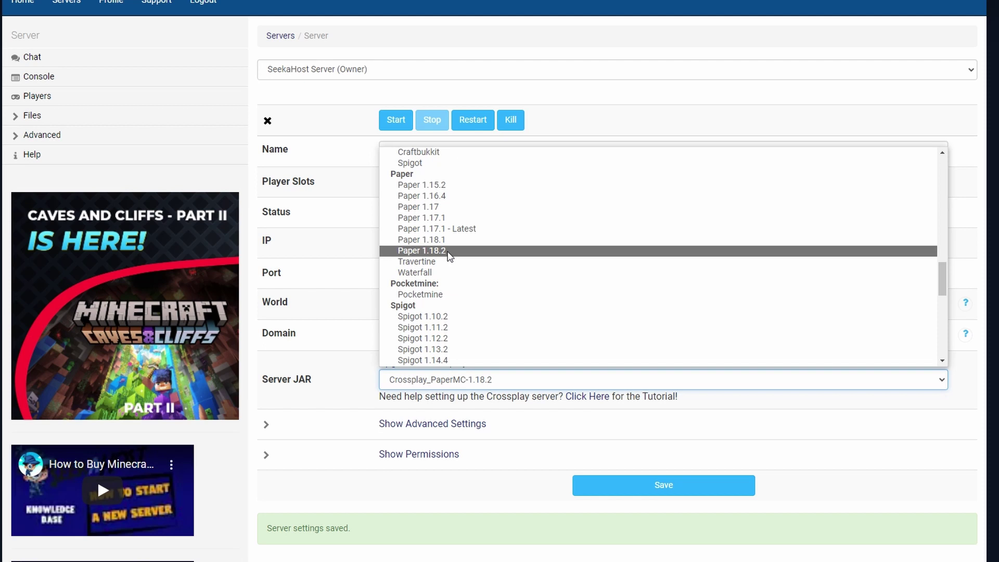
left_click(422, 251)
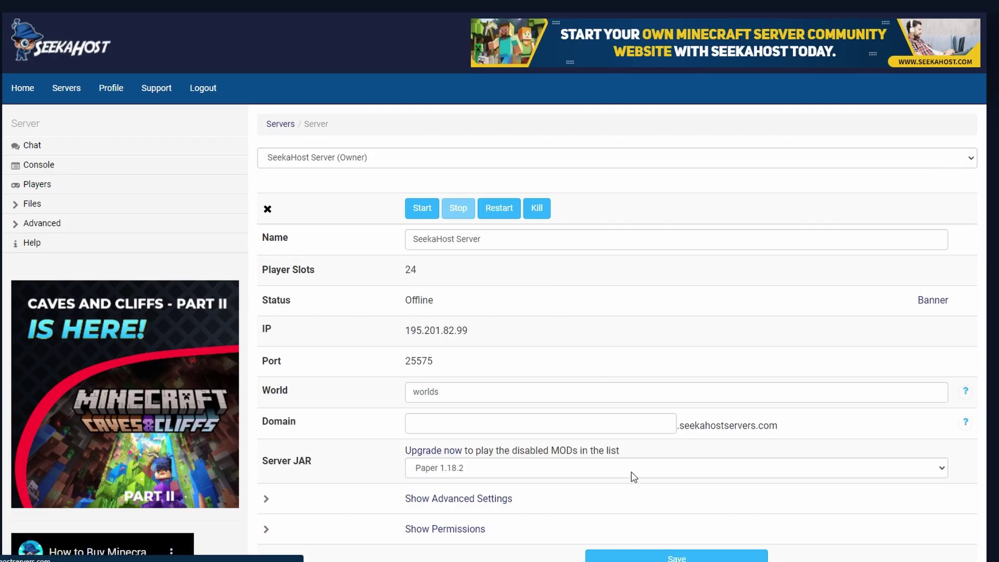
scroll(663, 391, "down", 3)
left_click(664, 385)
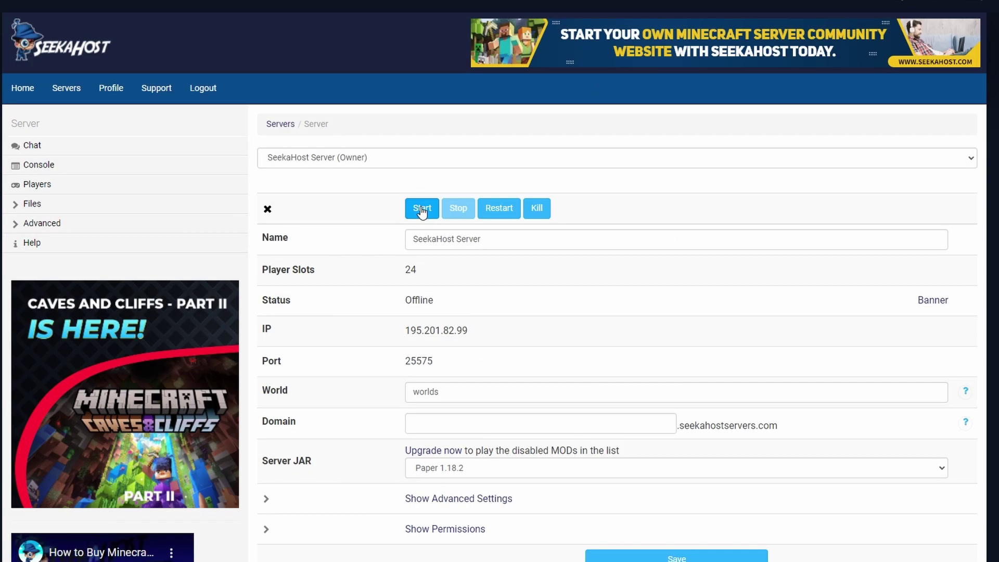
Step: Start the server and watch the console log report Paper startup done
left_click(421, 210)
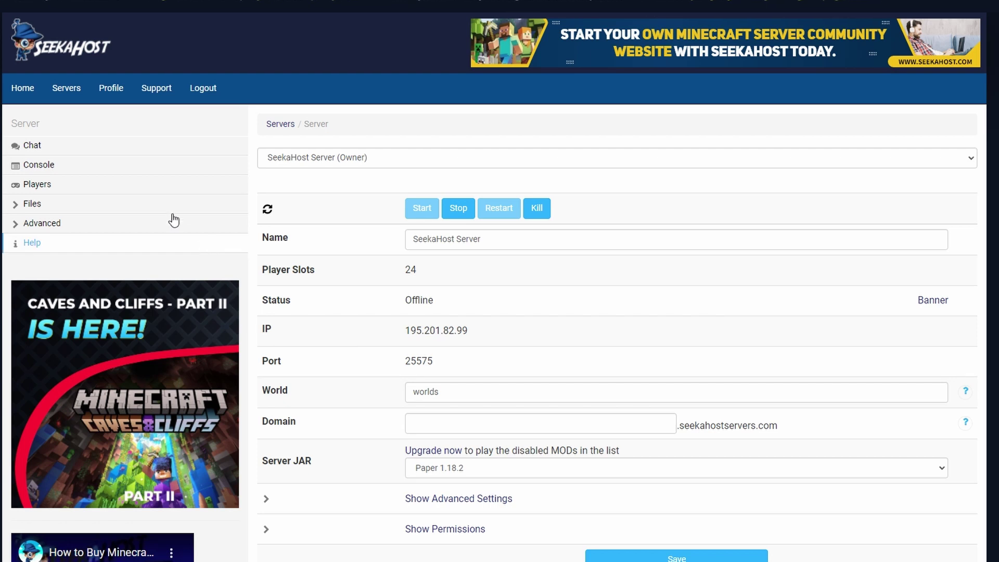
left_click(89, 171)
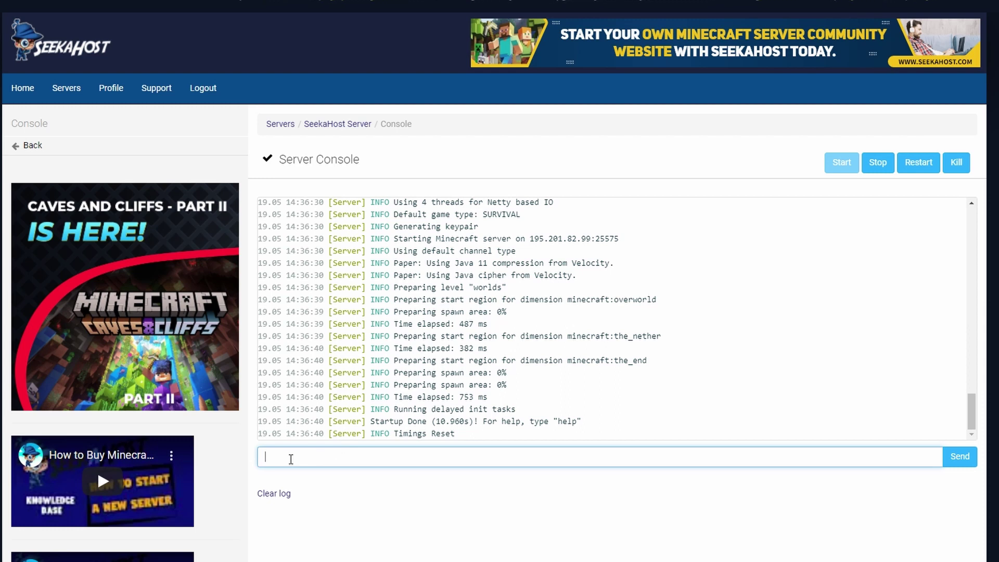
Step: Send an op command for the player and highlight the 'That player does not exist' reply
type("op Jdog131131")
left_click_drag(277, 457, 368, 456)
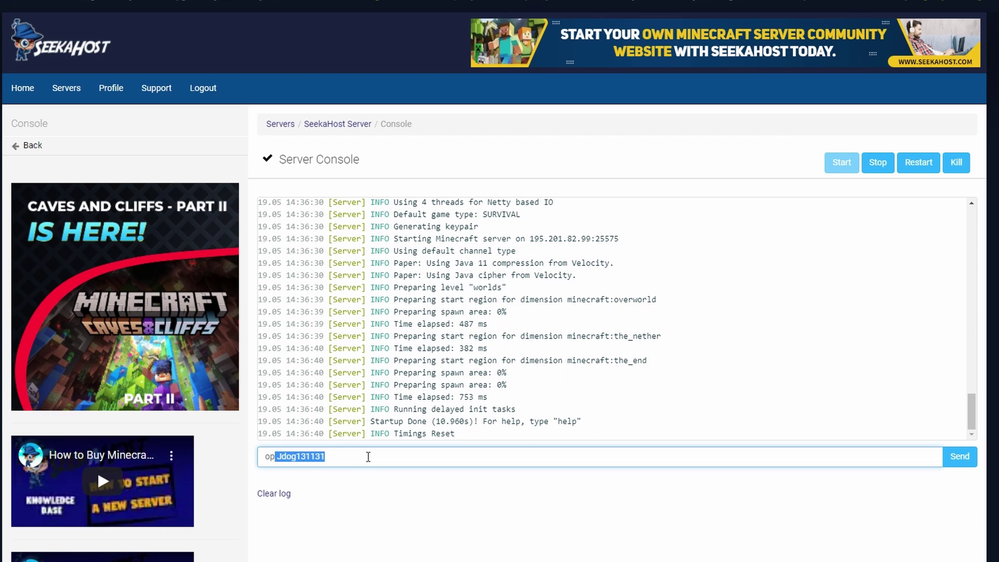
left_click(368, 456)
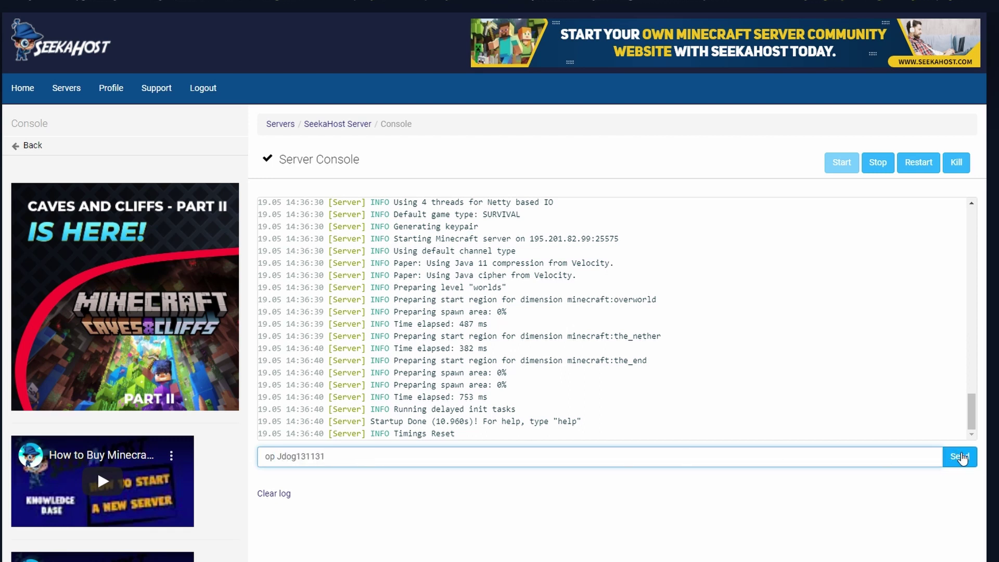
left_click(957, 457)
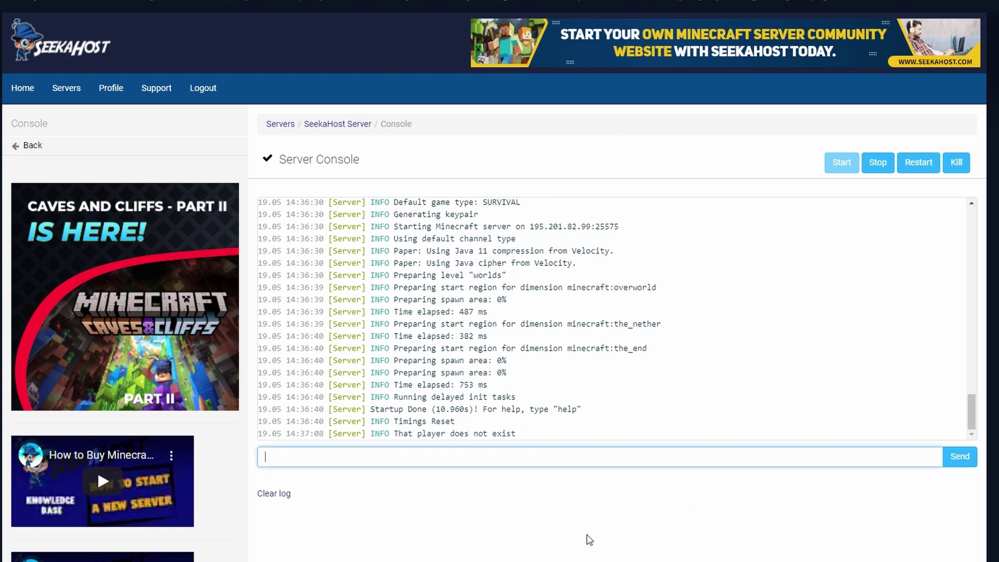
double_click(398, 433)
left_click_drag(420, 435, 512, 432)
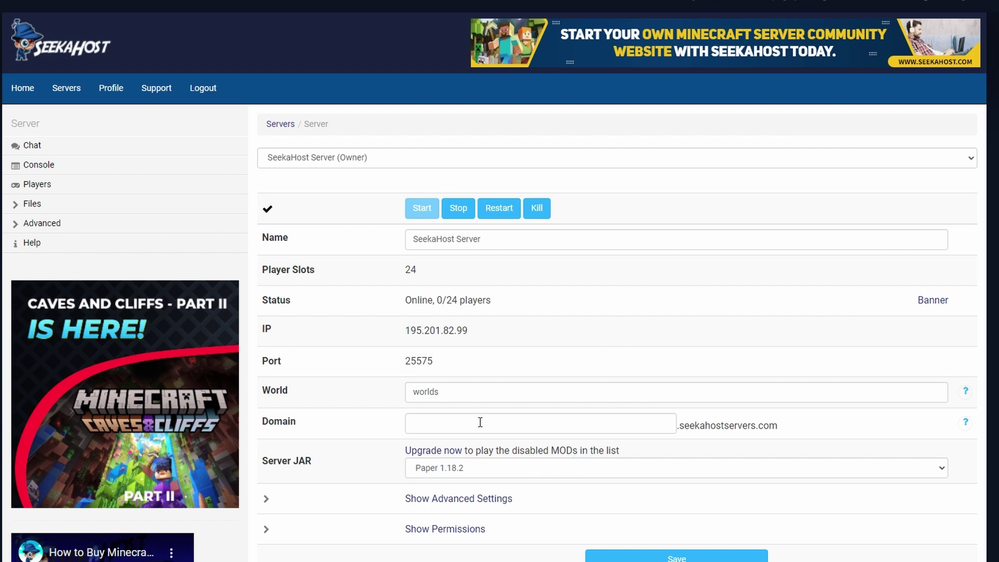
left_click(482, 469)
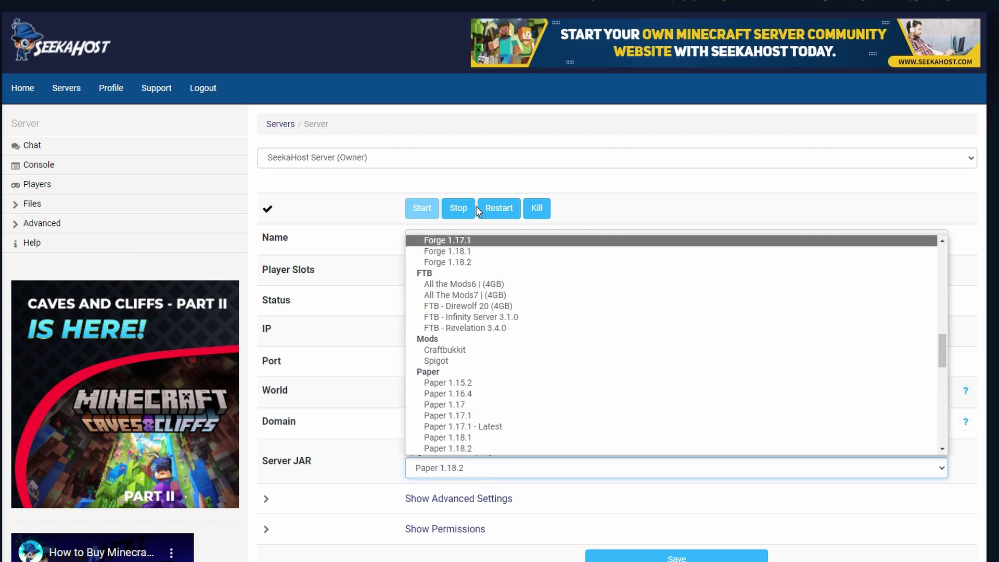
scroll(536, 331, "up", 10)
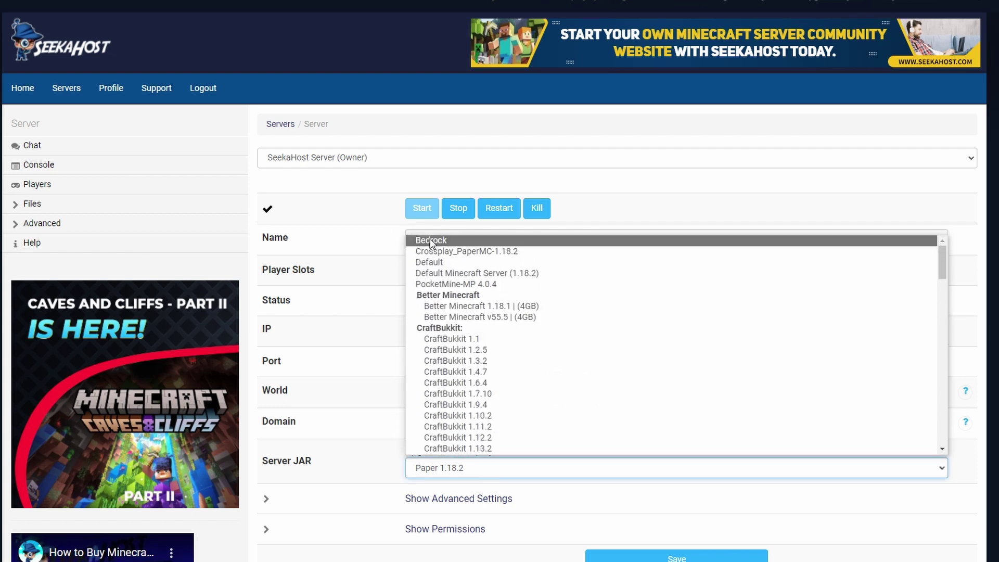
scroll(669, 475, "down", 2)
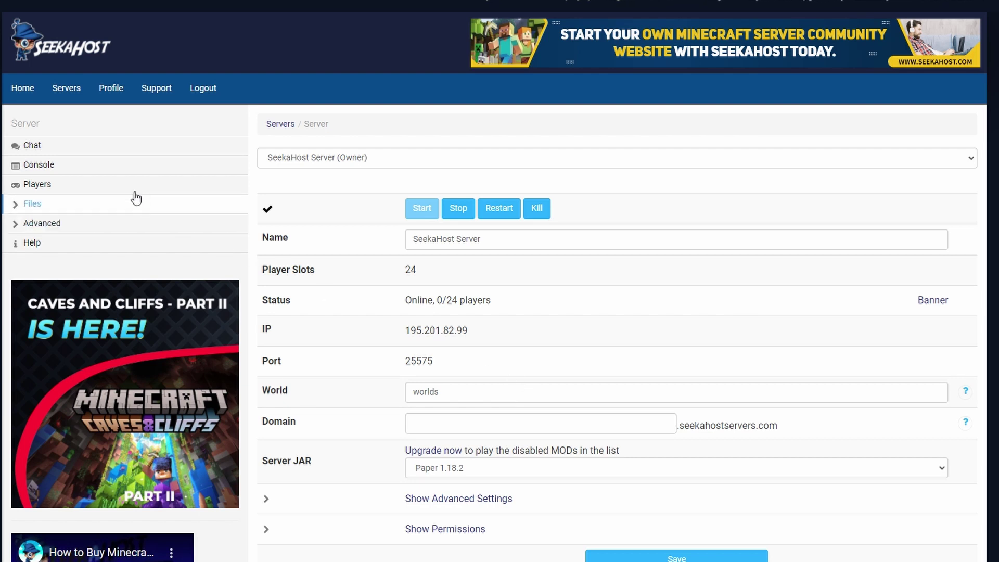
Step: View the Config Files list, then open the FTP File Access browser of server files
left_click(36, 204)
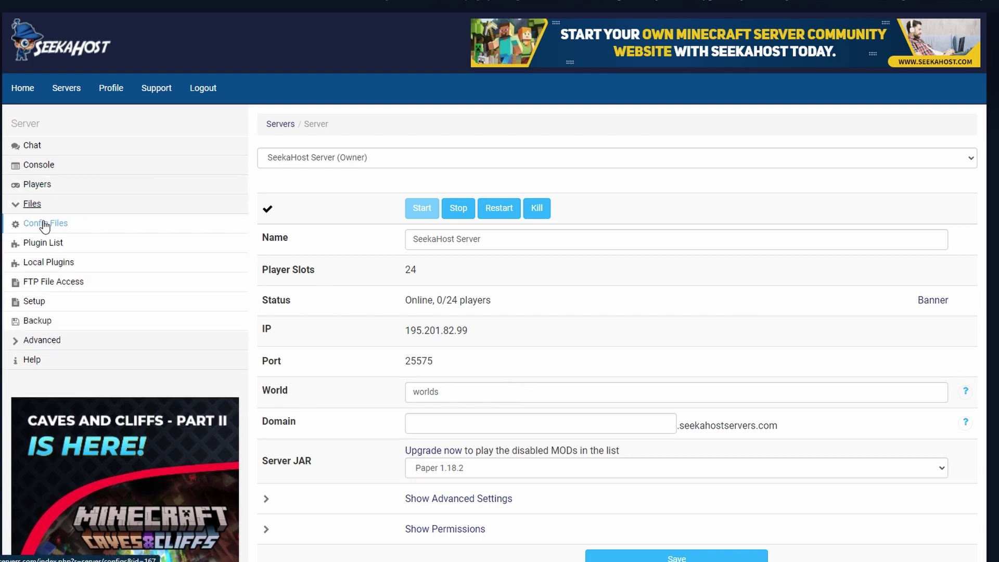
left_click(45, 224)
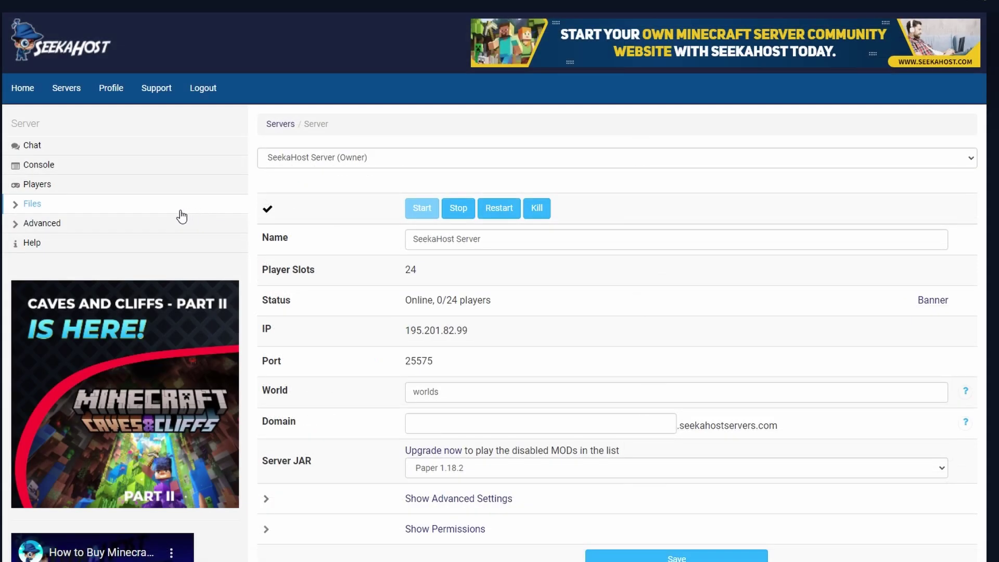
left_click(32, 204)
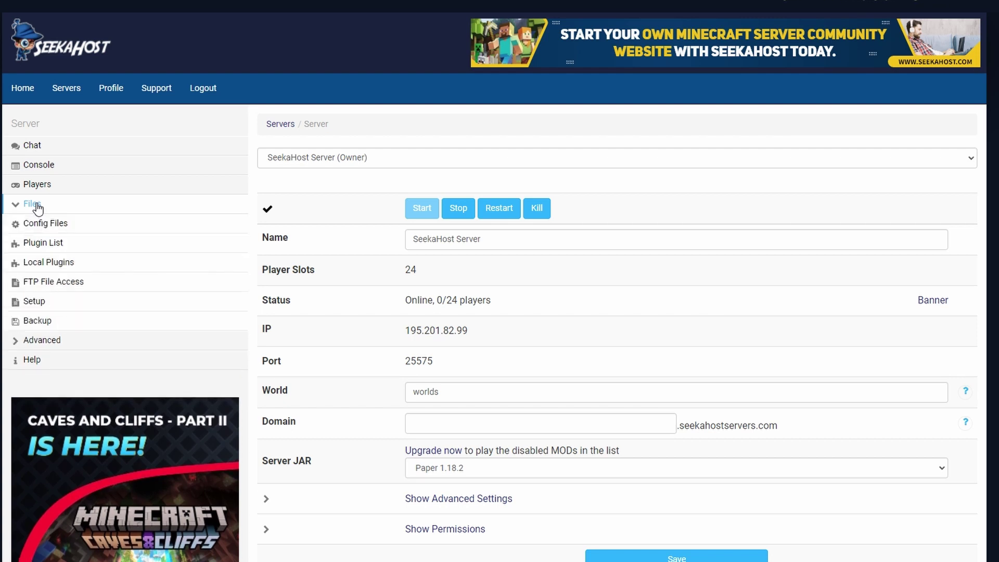
left_click(46, 285)
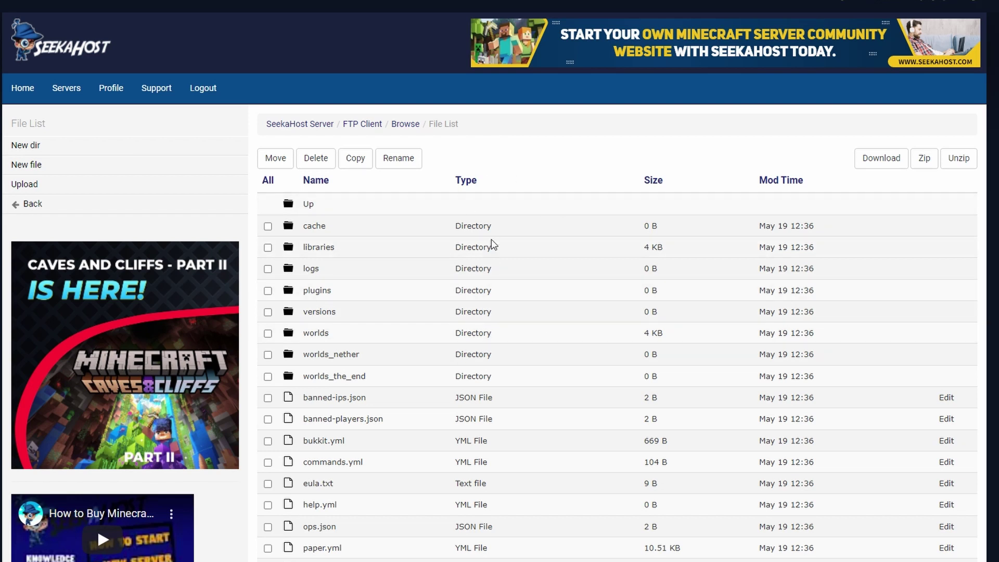
Step: Browse the FTP file list and plugins folder, then open server.properties in the editor
scroll(493, 244, "down", 4)
scroll(494, 243, "up", 3)
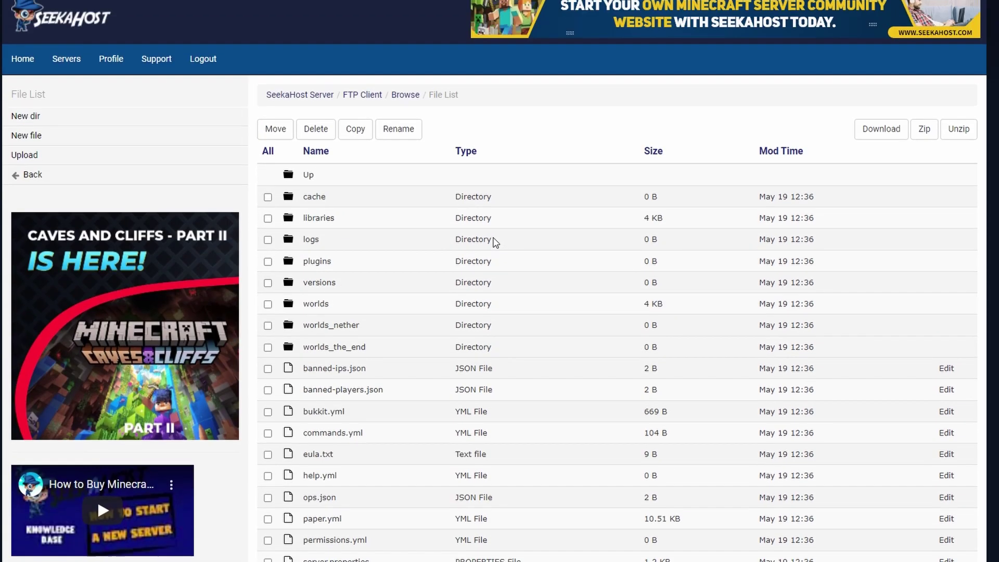
scroll(494, 242, "down", 2)
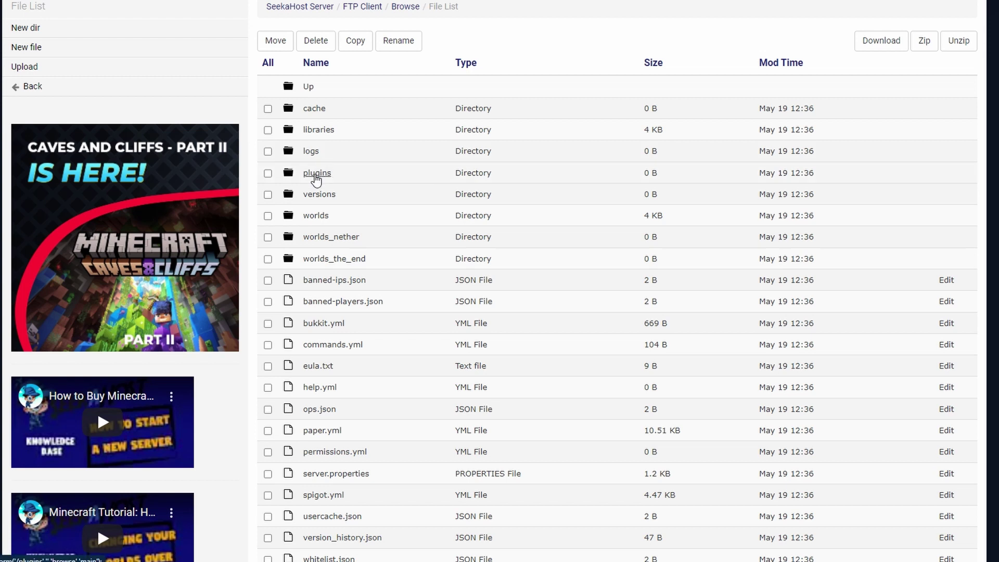
left_click(315, 175)
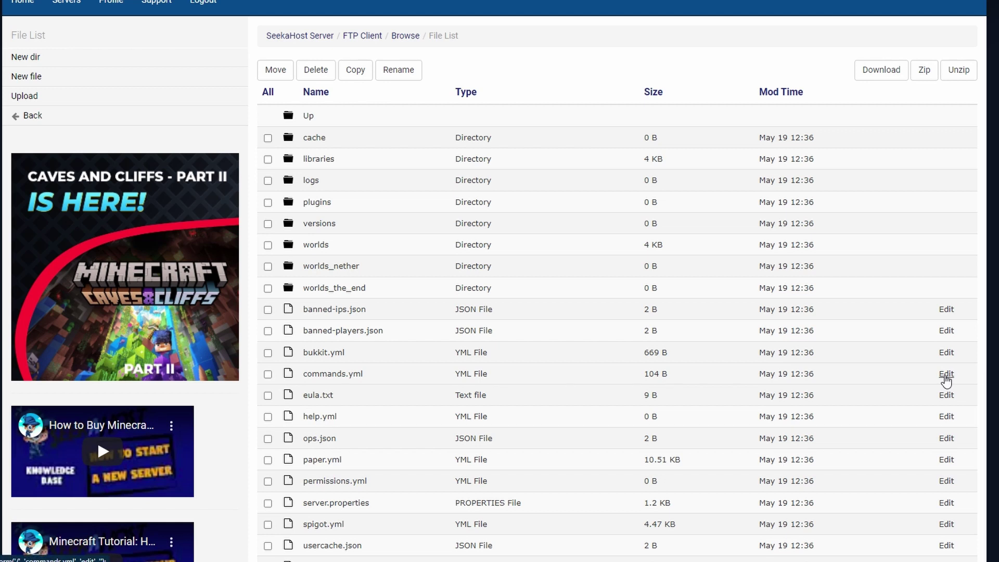
scroll(946, 381, "down", 3)
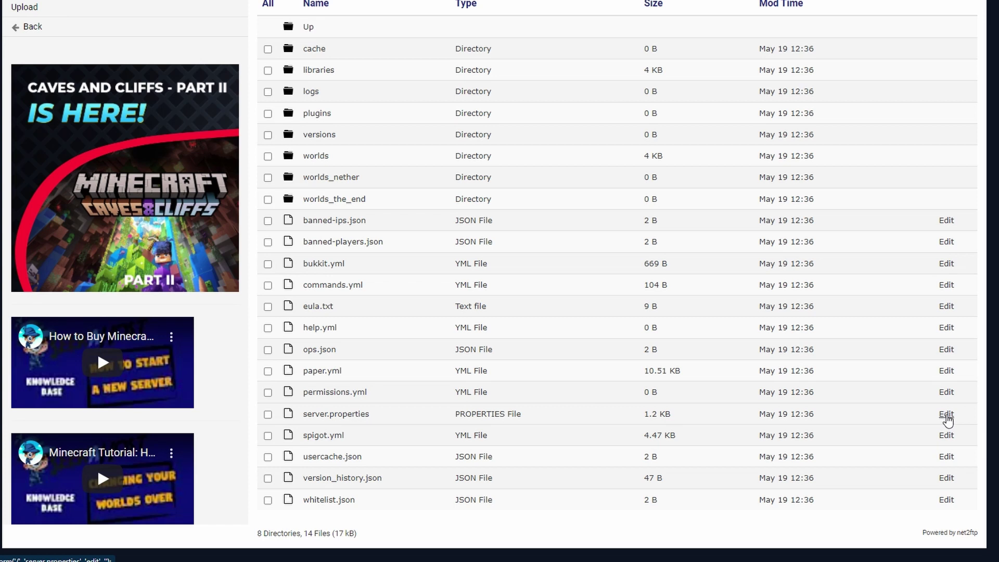
left_click(946, 415)
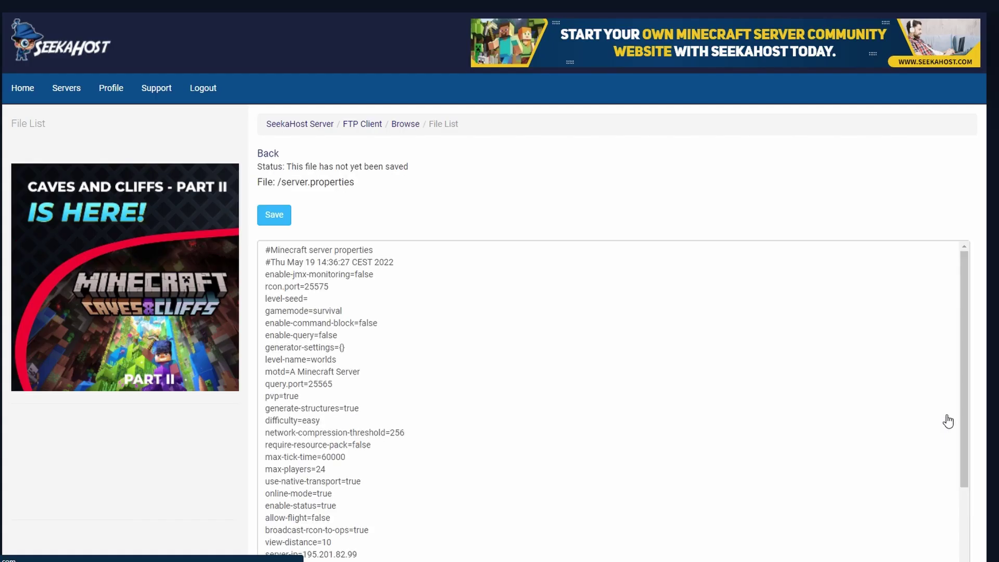
Step: Review the server.properties settings such as gamemode, difficulty and max-players without saving
scroll(421, 332, "down", 5)
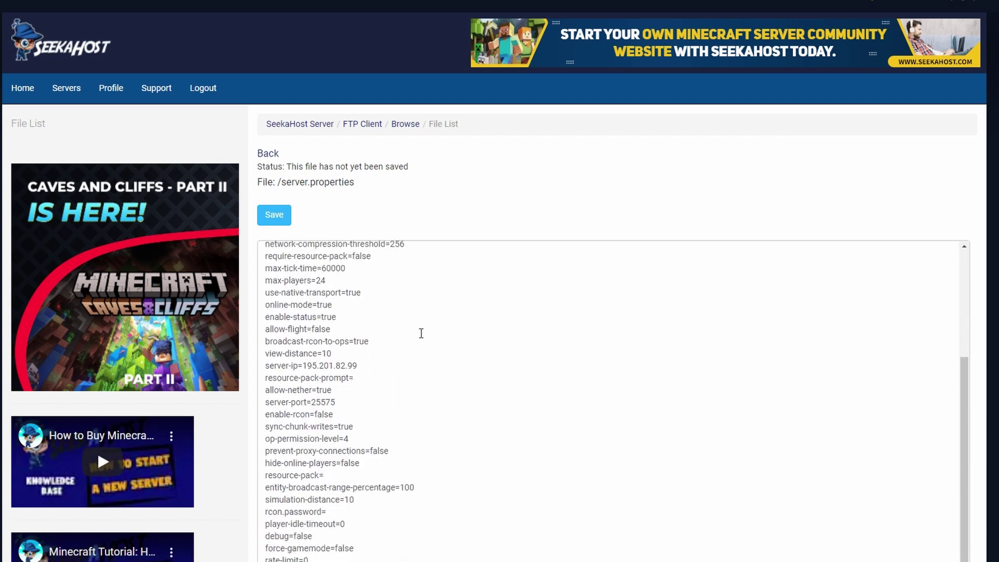
scroll(421, 333, "up", 5)
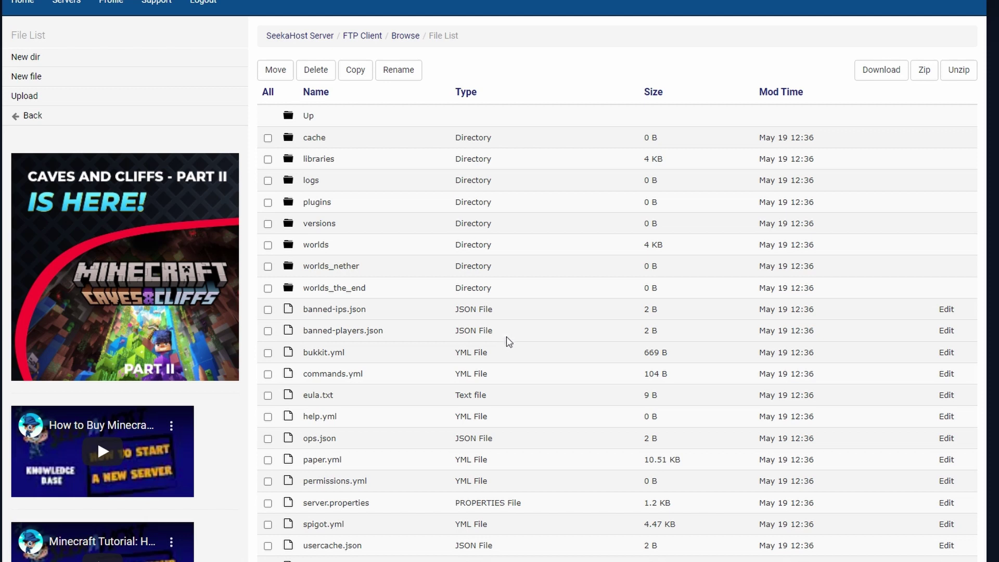
Step: Check the plugins folder holds only bStats, then open the FTP File Access details
scroll(456, 353, "down", 2)
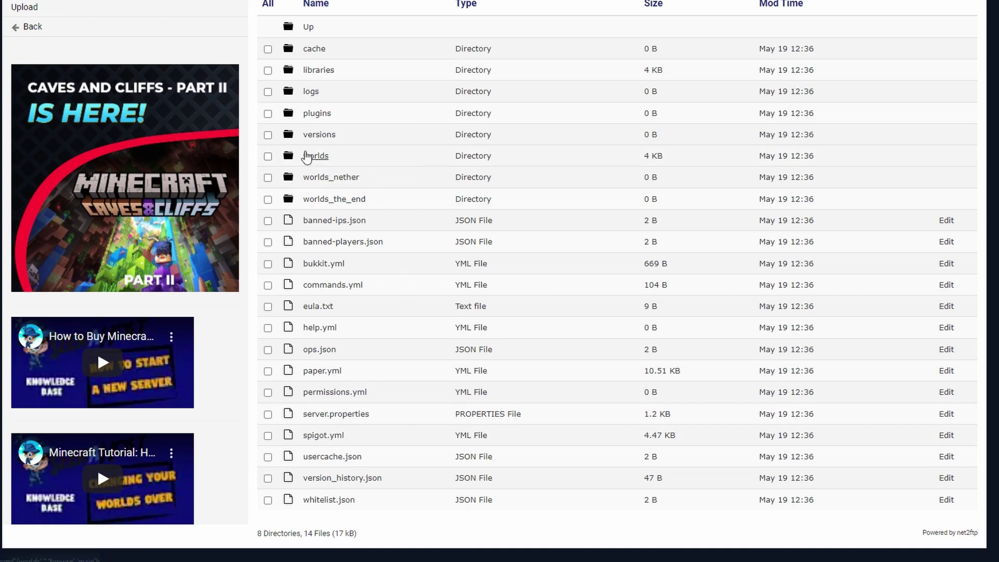
scroll(363, 185, "up", 4)
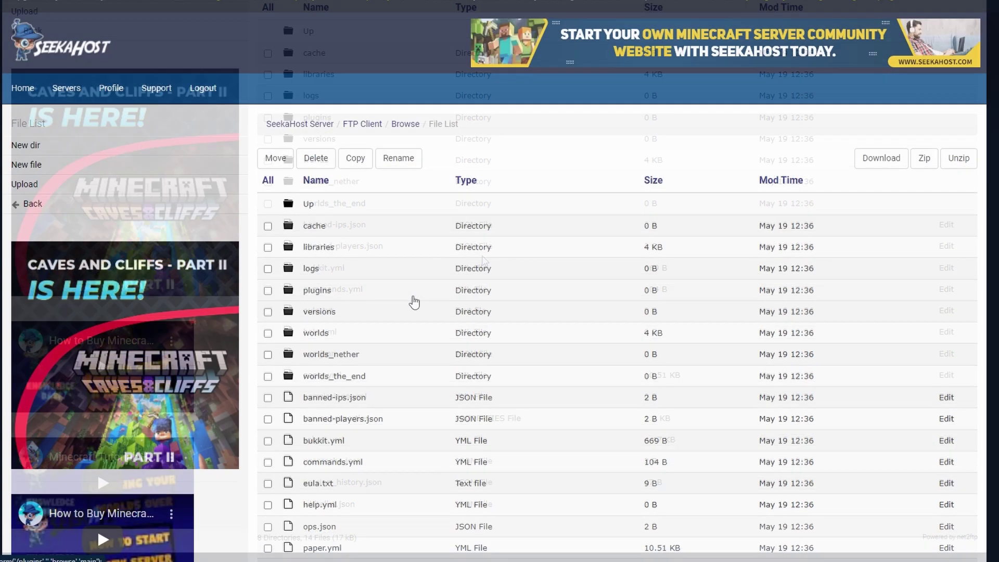
left_click(319, 292)
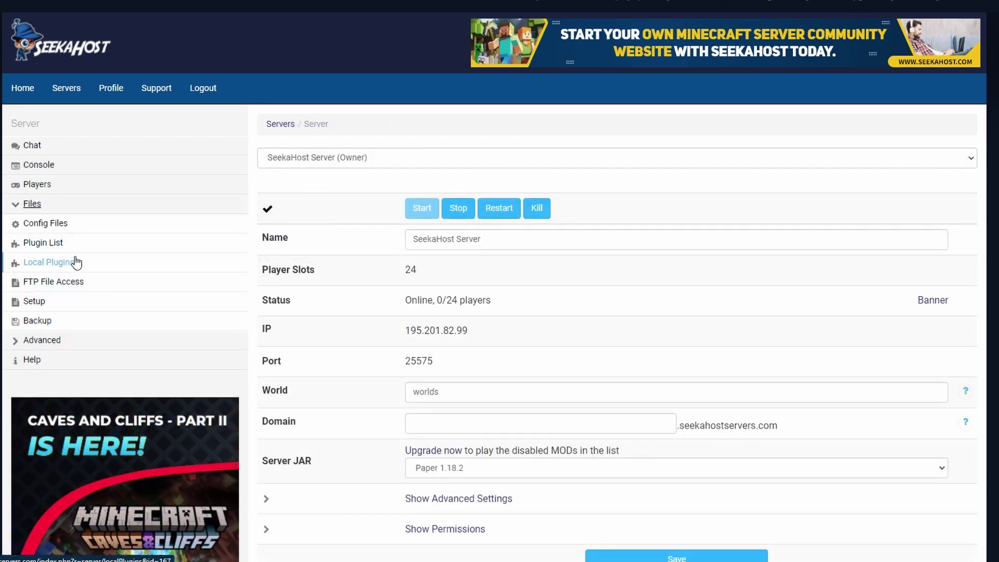
left_click(69, 283)
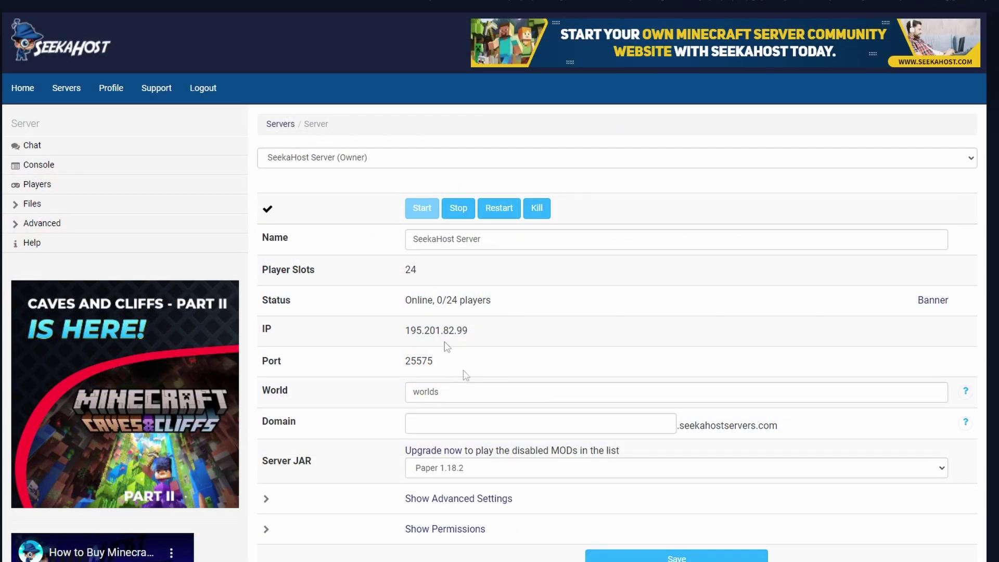
Step: Stop the running server
left_click(29, 205)
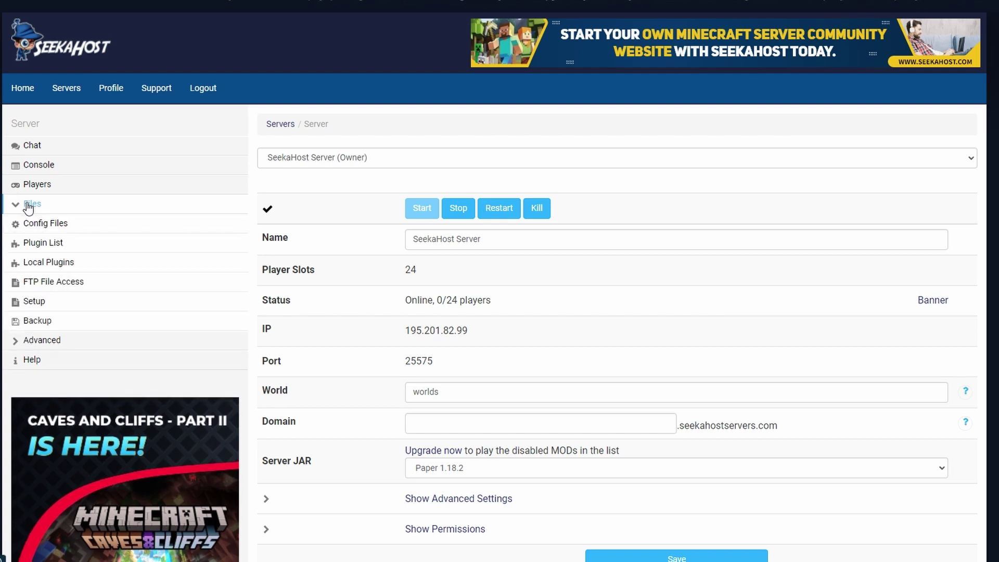
left_click(29, 206)
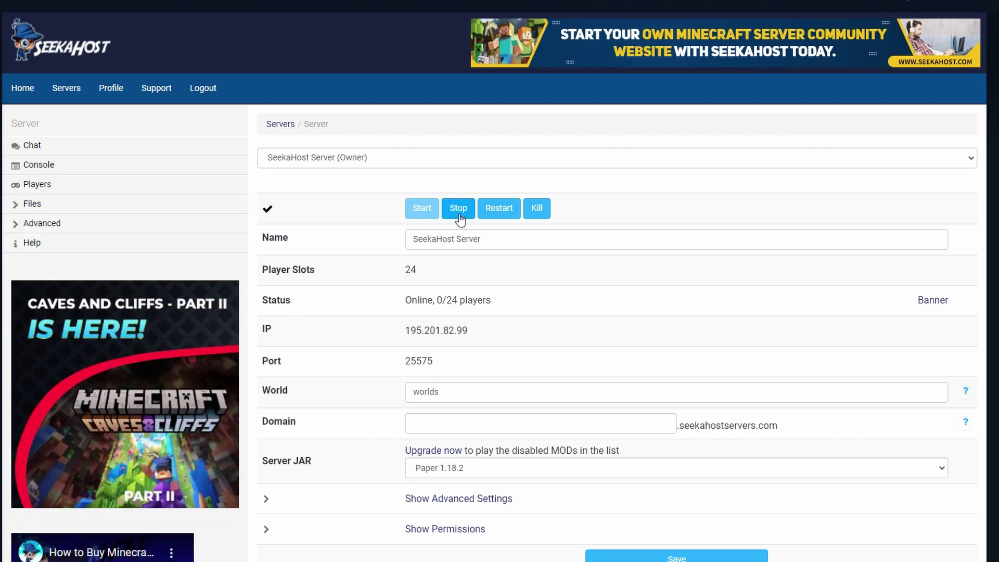
left_click(458, 210)
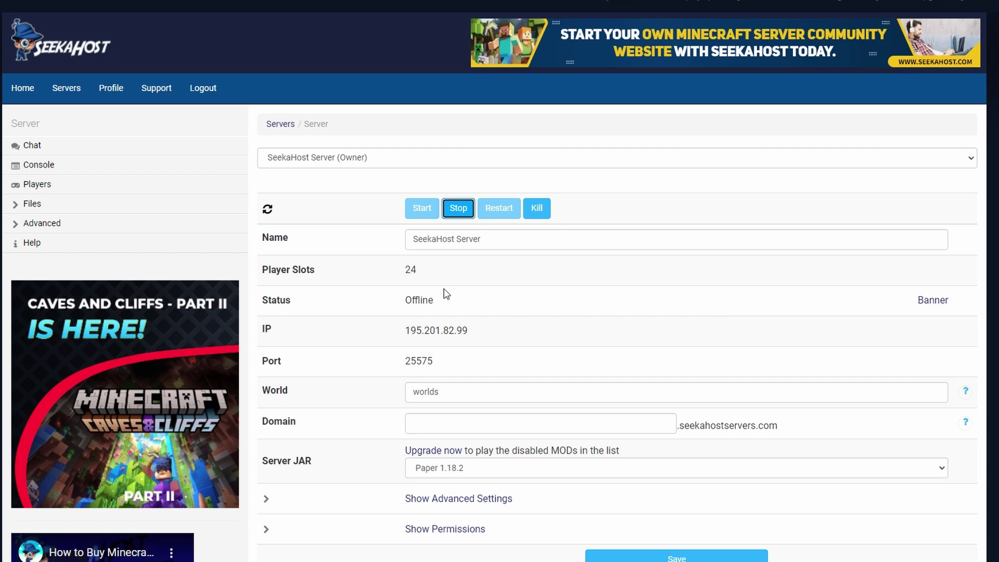
Step: Start a new world backup from the Files > Backup page
left_click(81, 208)
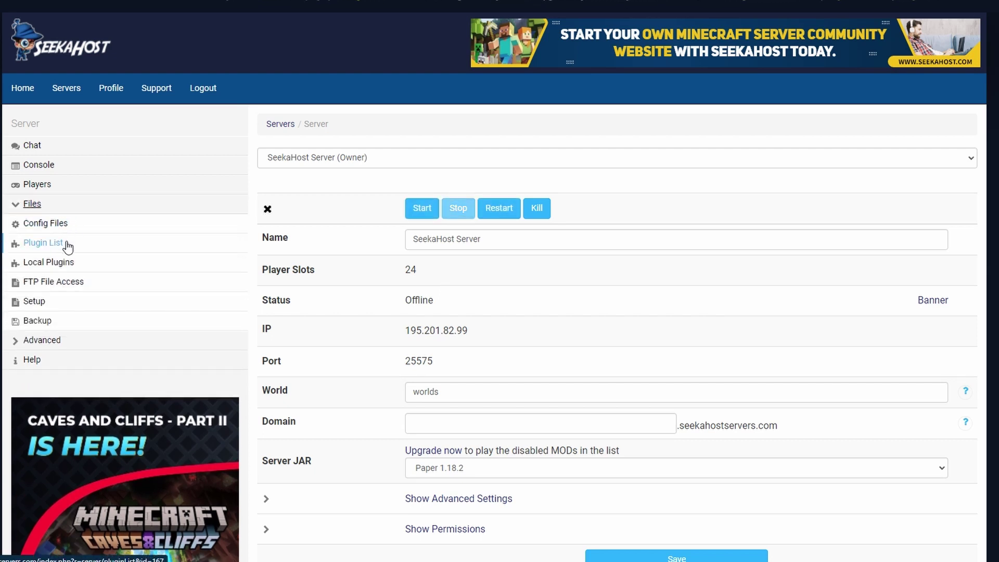
left_click(54, 322)
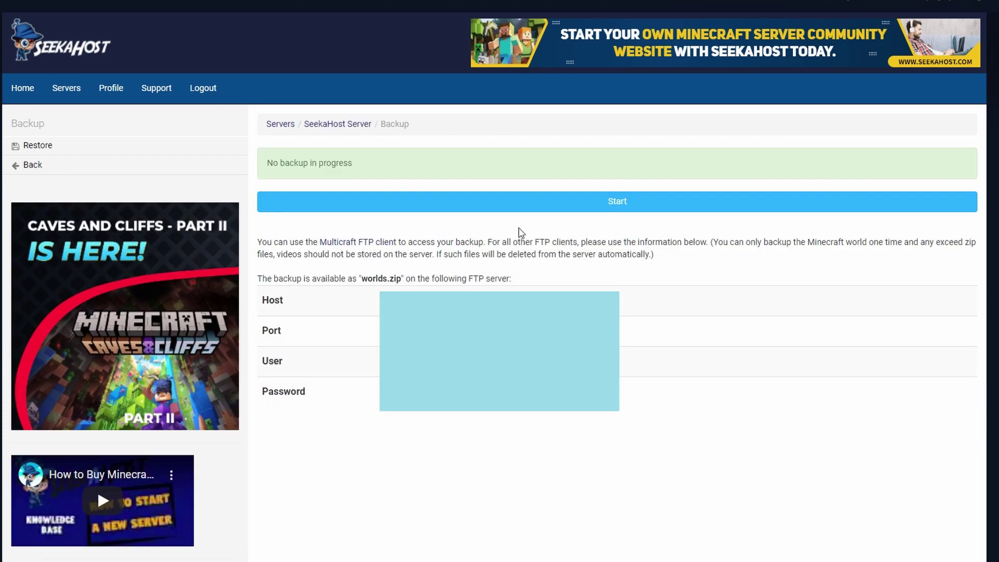
left_click(633, 207)
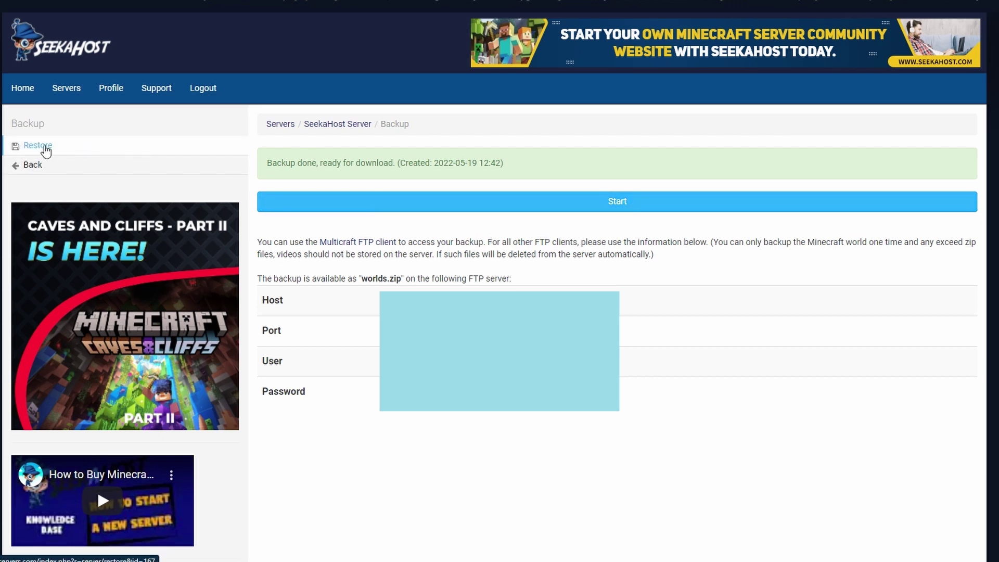
Step: Start the server and delete 'worlds' from the World field
left_click(38, 146)
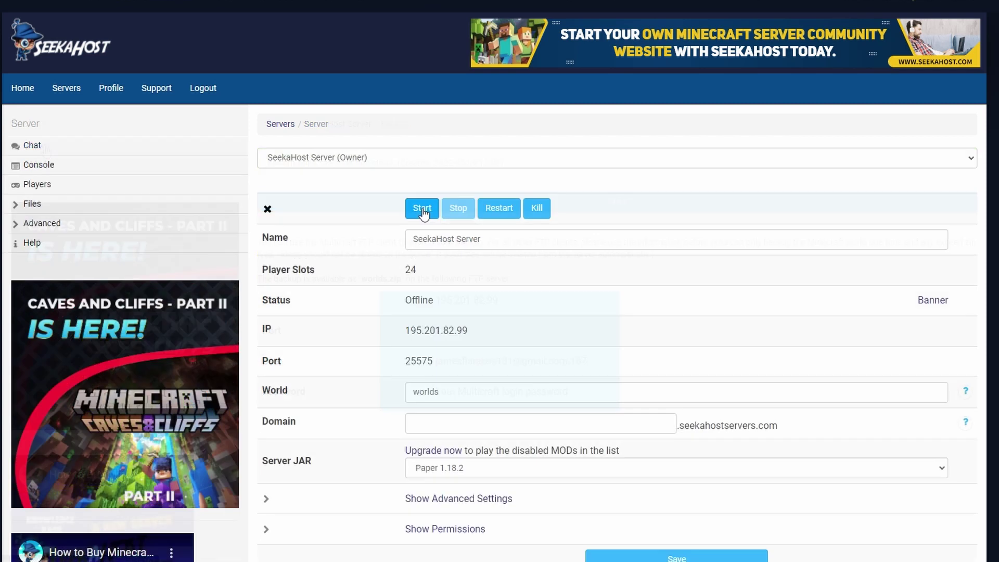
left_click(422, 209)
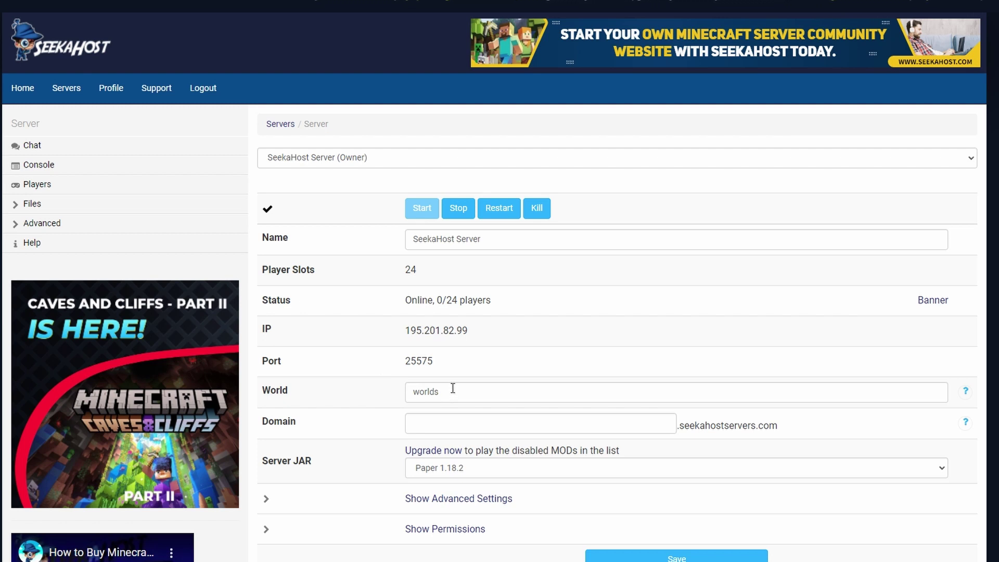
left_click_drag(411, 393, 479, 394)
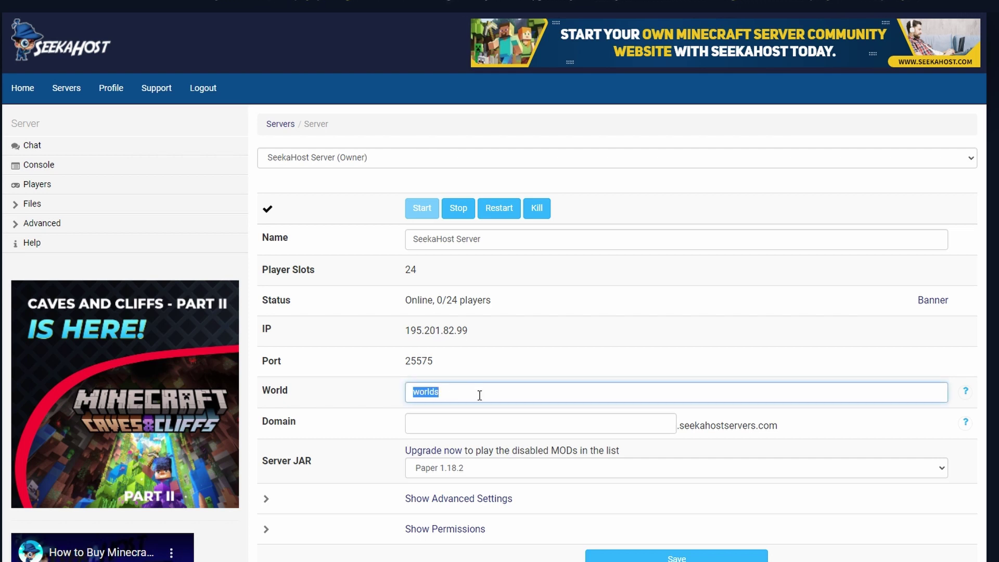
left_click(508, 389)
left_click_drag(475, 393, 346, 398)
key("BackSpace")
Step: Stop the server, save the World setting as spawn, and start it again
left_click(551, 357)
left_click(458, 208)
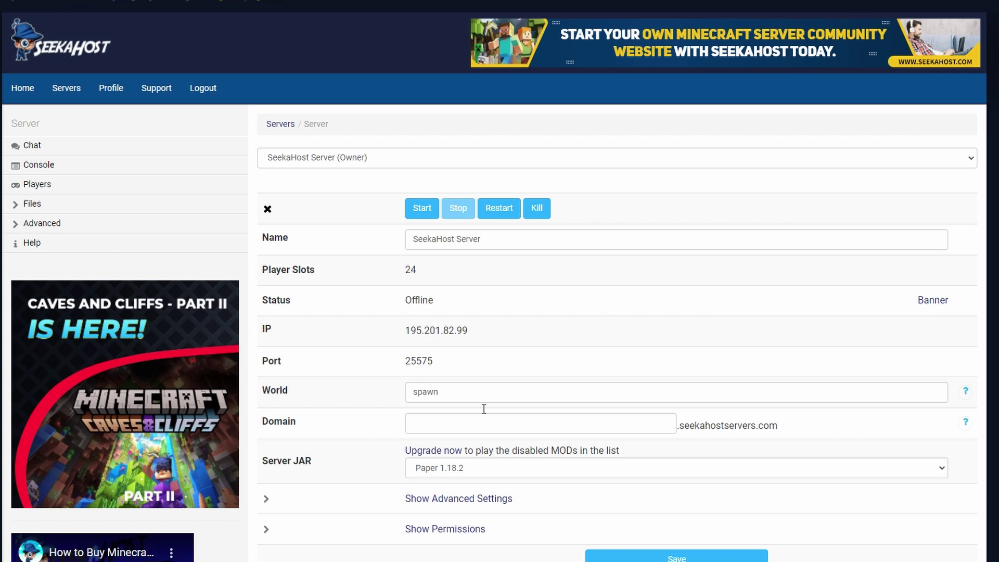
left_click(662, 558)
left_click(420, 210)
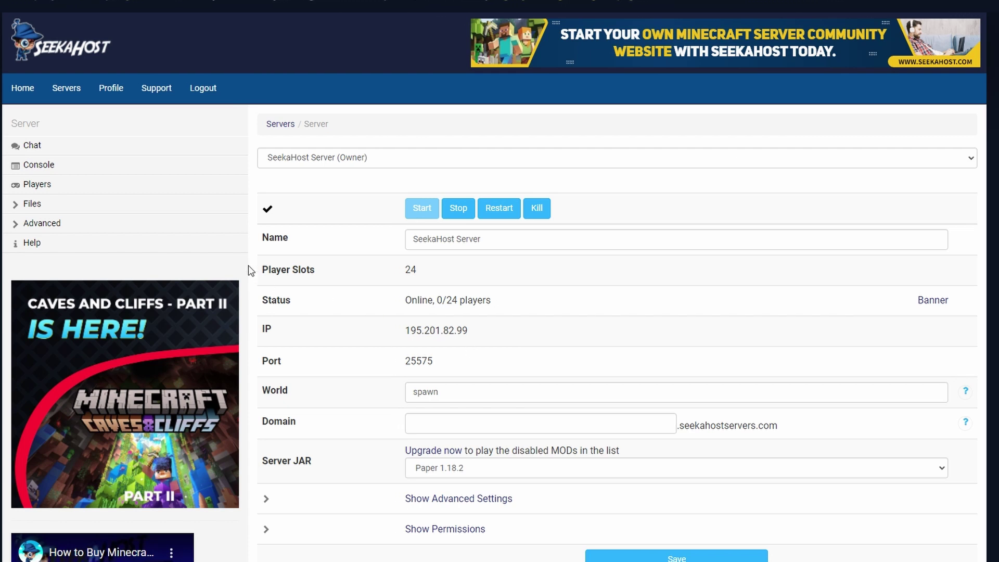
Step: Look at FTP File Access, then stop the server so it reads Offline
left_click(44, 209)
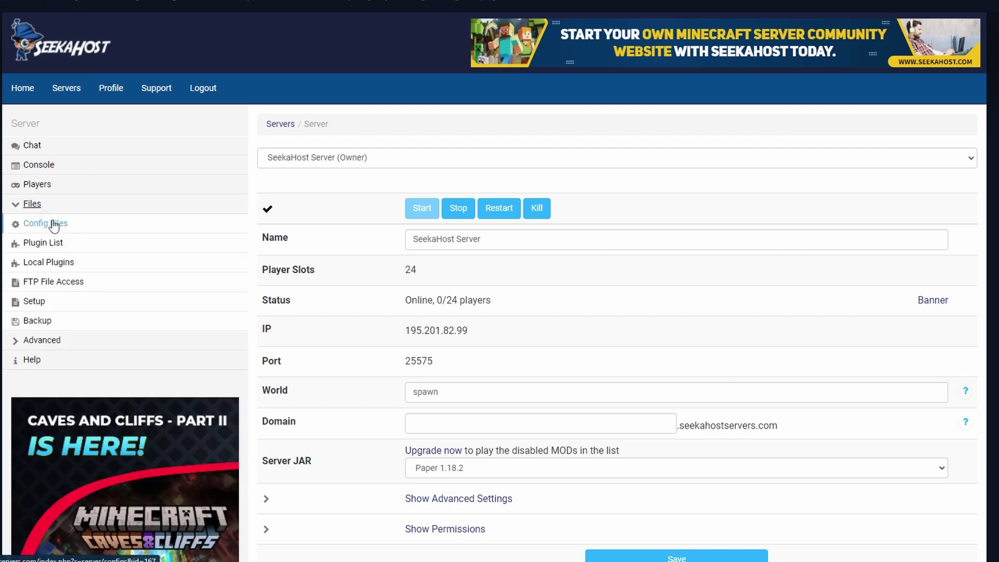
left_click(58, 283)
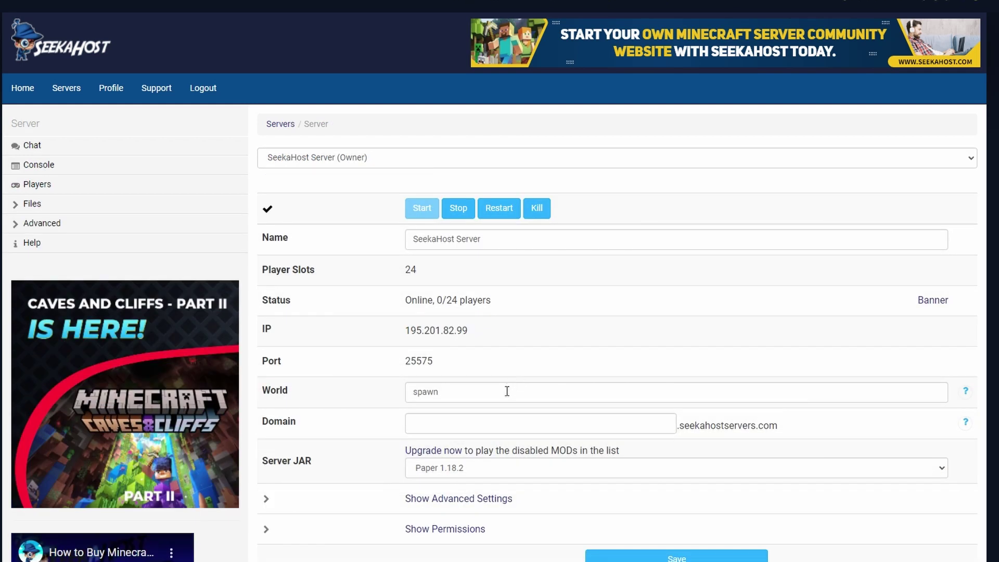
left_click(463, 213)
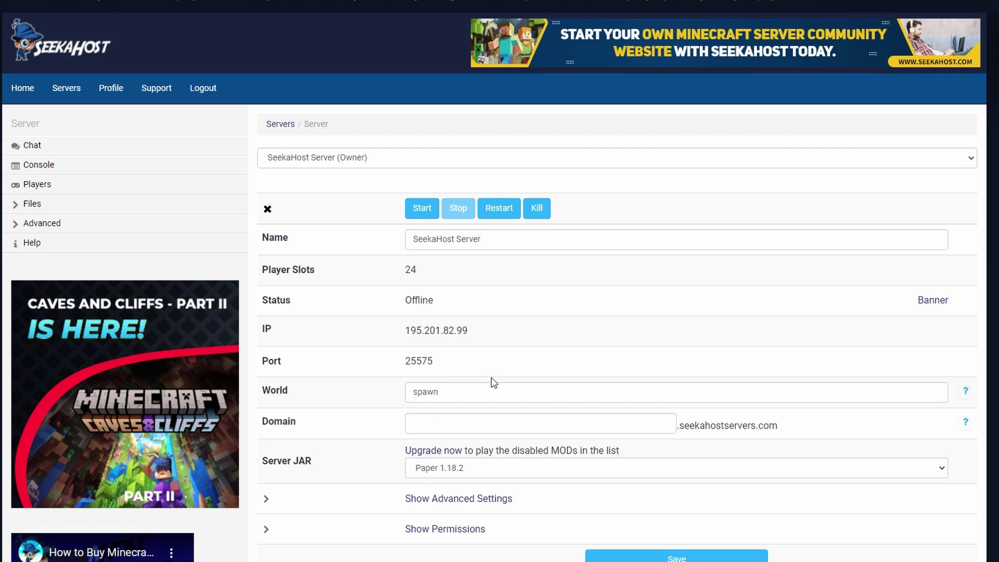
Step: Change the World setting from spawn to worlds, save, and start the server
left_click(463, 391)
left_click_drag(462, 391, 373, 401)
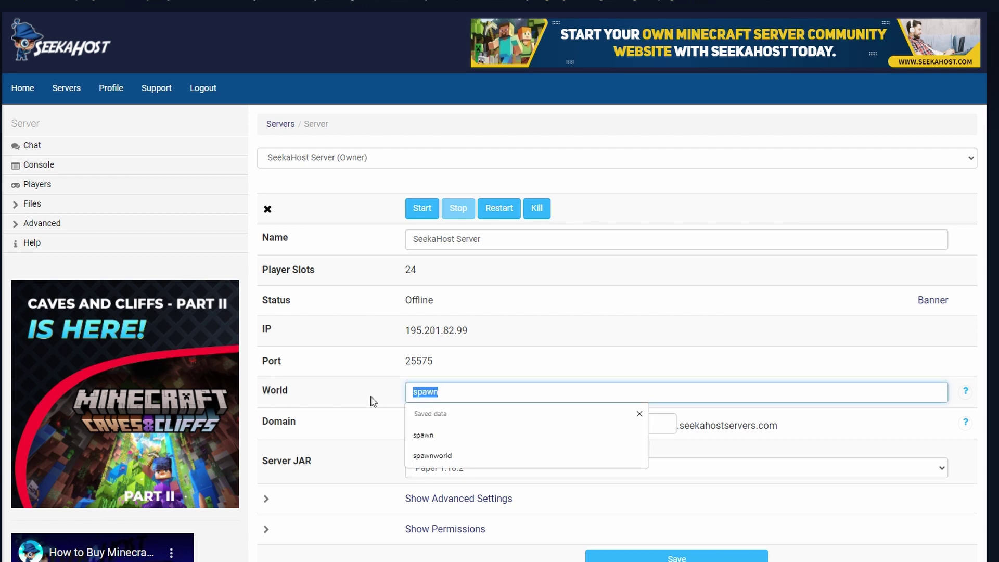
type("worlds")
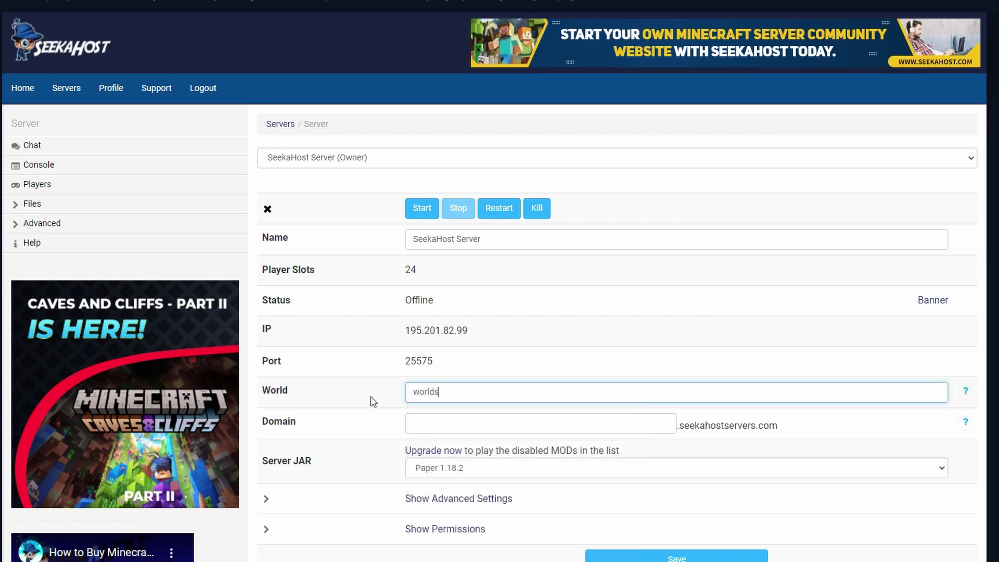
left_click(373, 401)
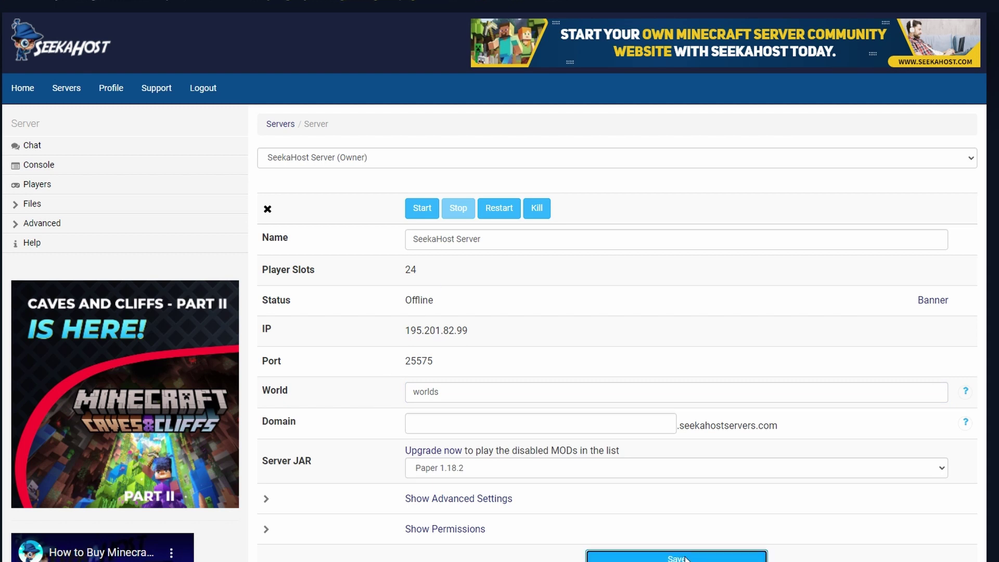
left_click(420, 209)
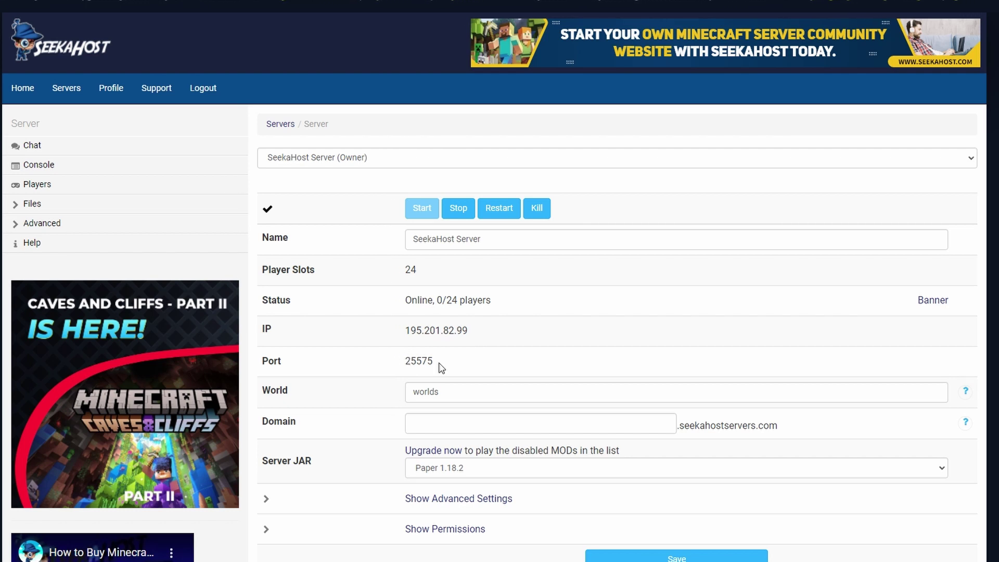
Step: Set the Domain to jdoggame, save it, and stop the server
left_click(485, 423)
type("jdoggame")
left_click(676, 556)
left_click(456, 211)
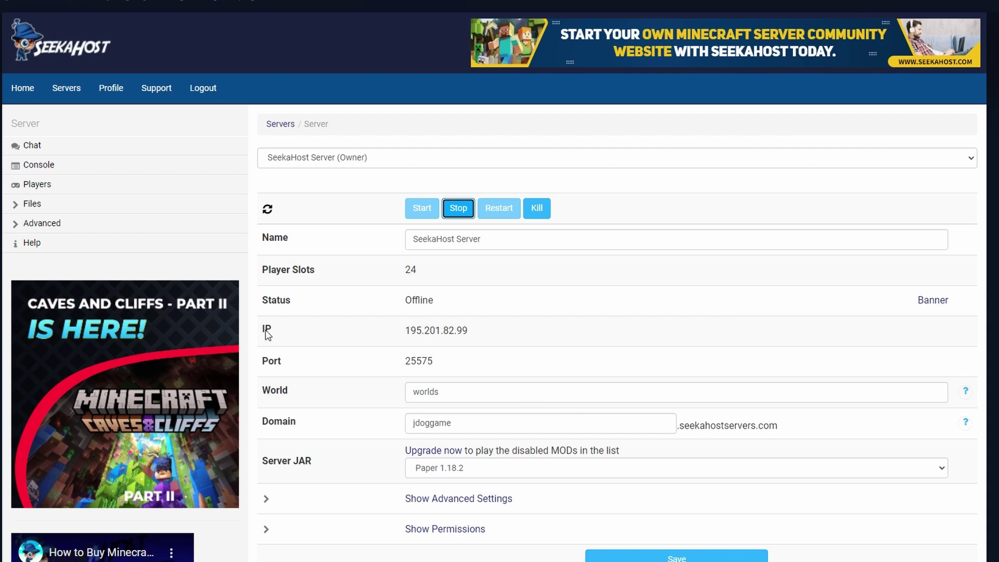
Step: Install the /ban-ip Disabler plugin from the Spigot plugin list, then return to the overview
left_click(41, 209)
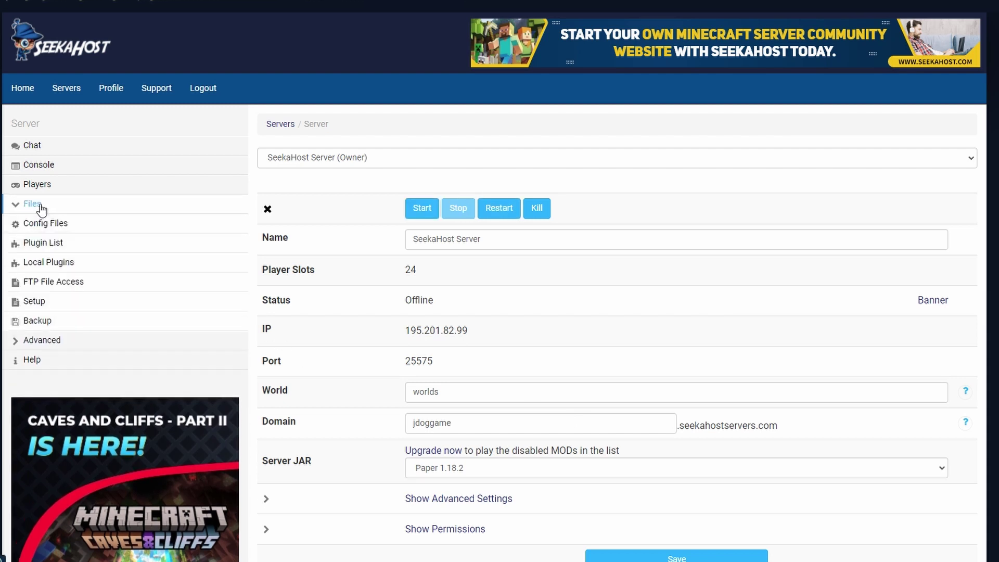
left_click(55, 265)
left_click(410, 174)
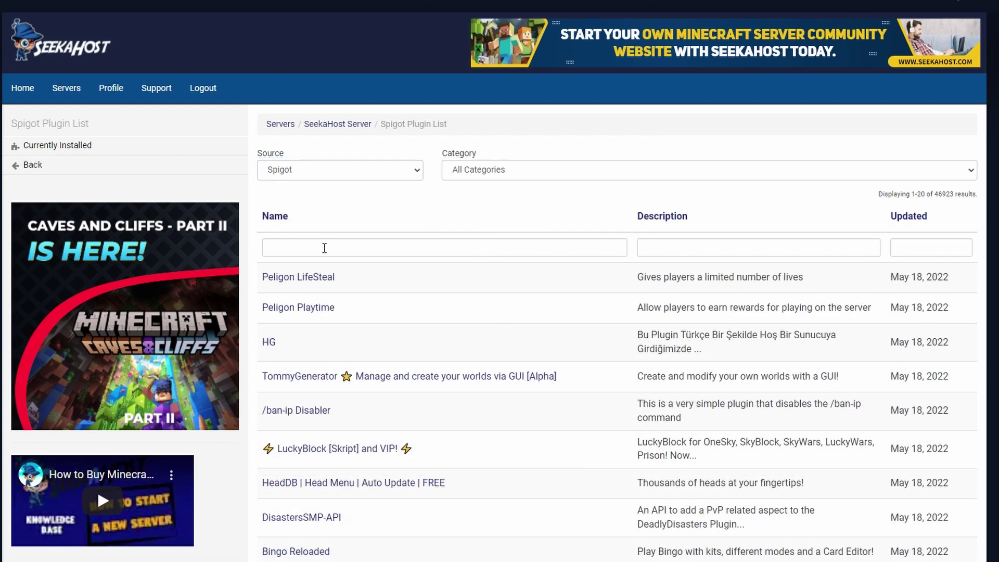
scroll(367, 319, "down", 2)
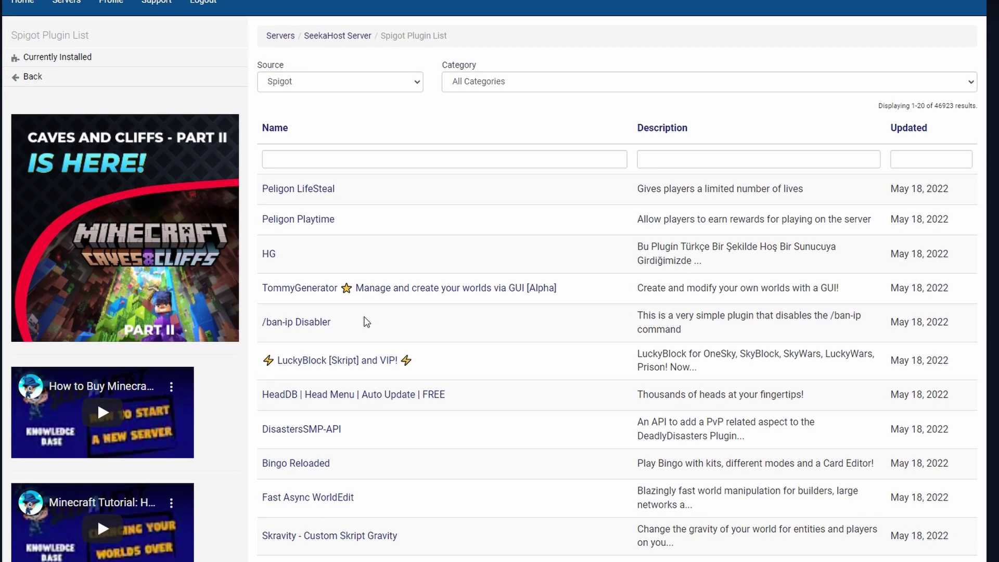
left_click(323, 325)
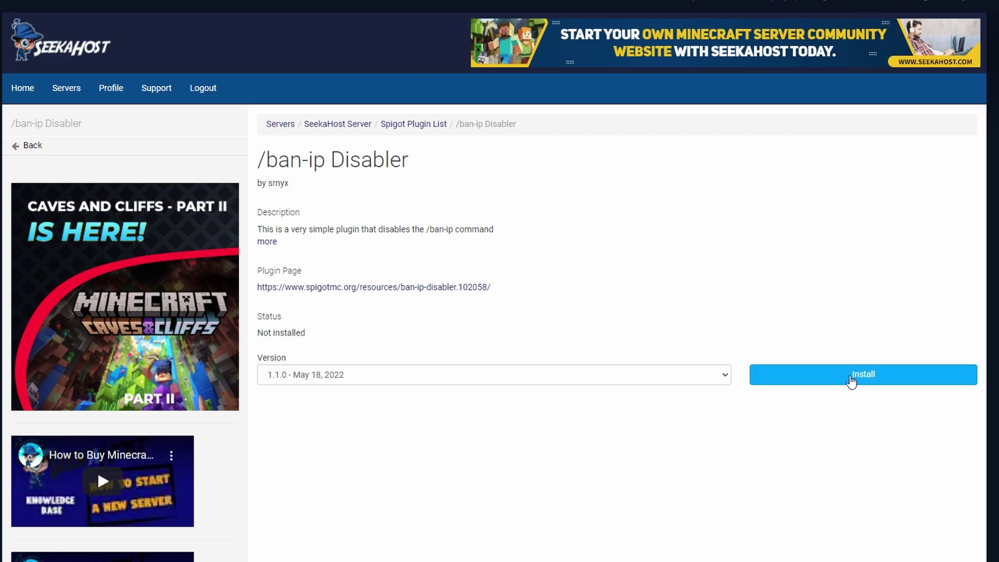
left_click(850, 380)
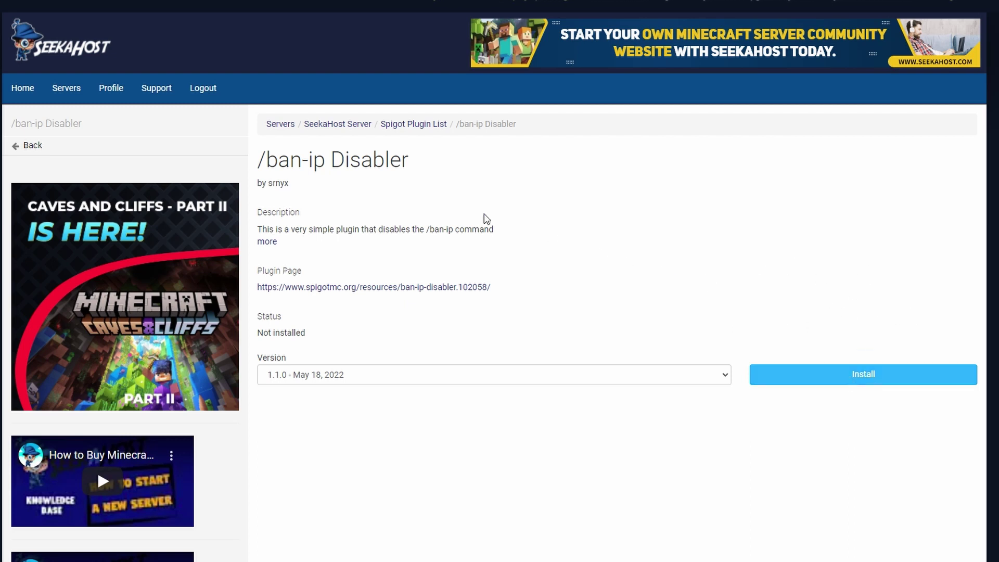
left_click(312, 124)
Step: Check the plugins folder over FTP, which holds only the bStats folder
left_click(52, 205)
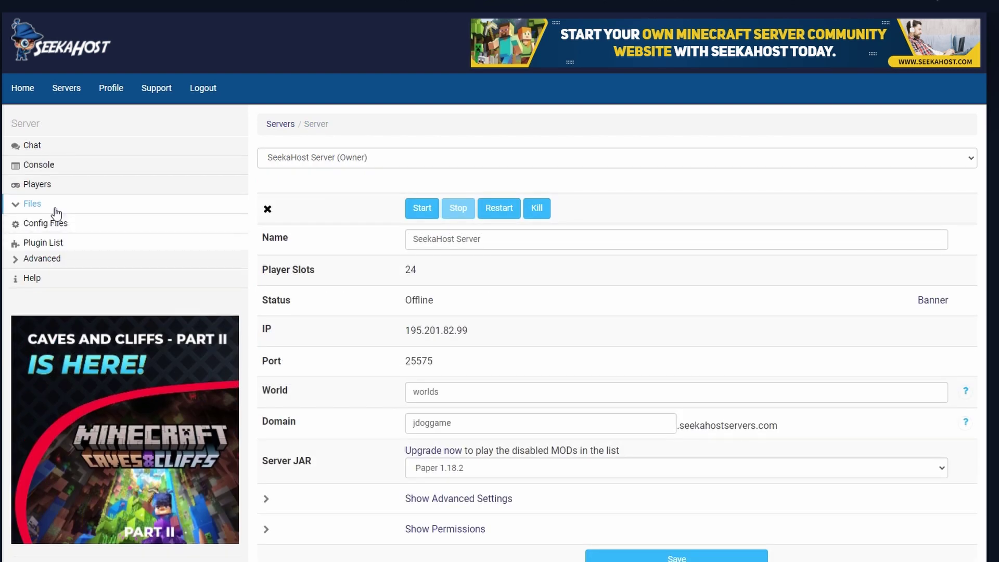
left_click(61, 283)
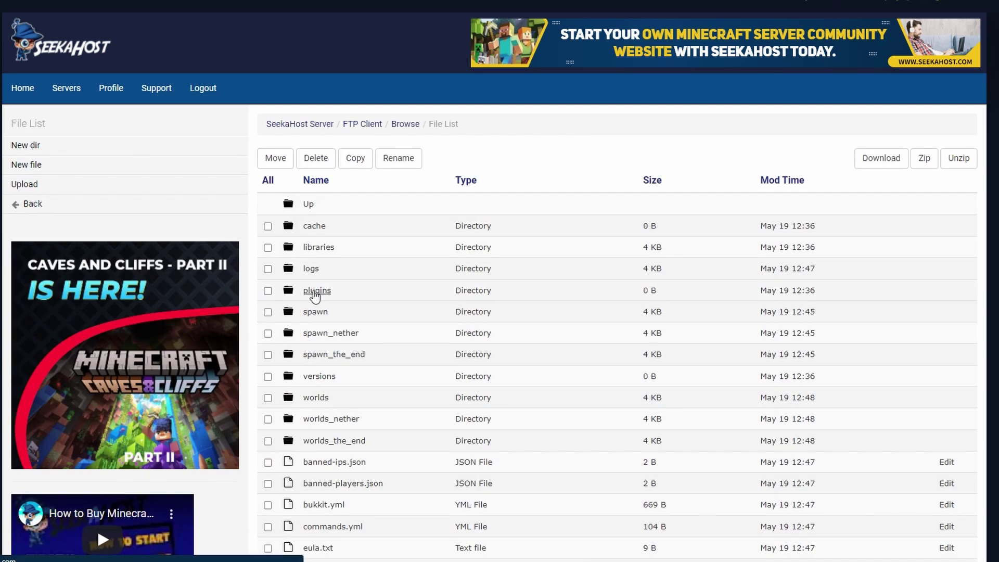
left_click(314, 292)
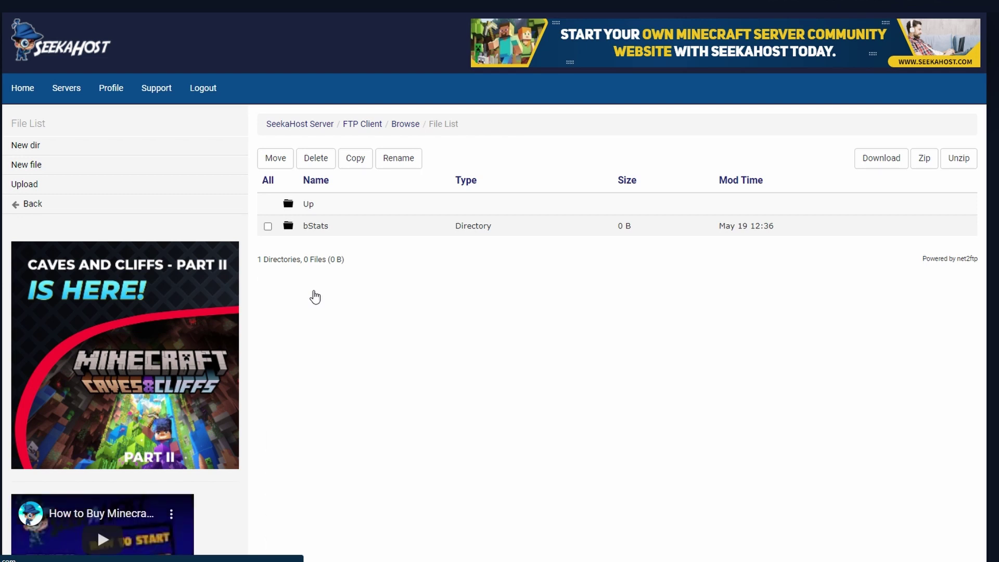
left_click(34, 186)
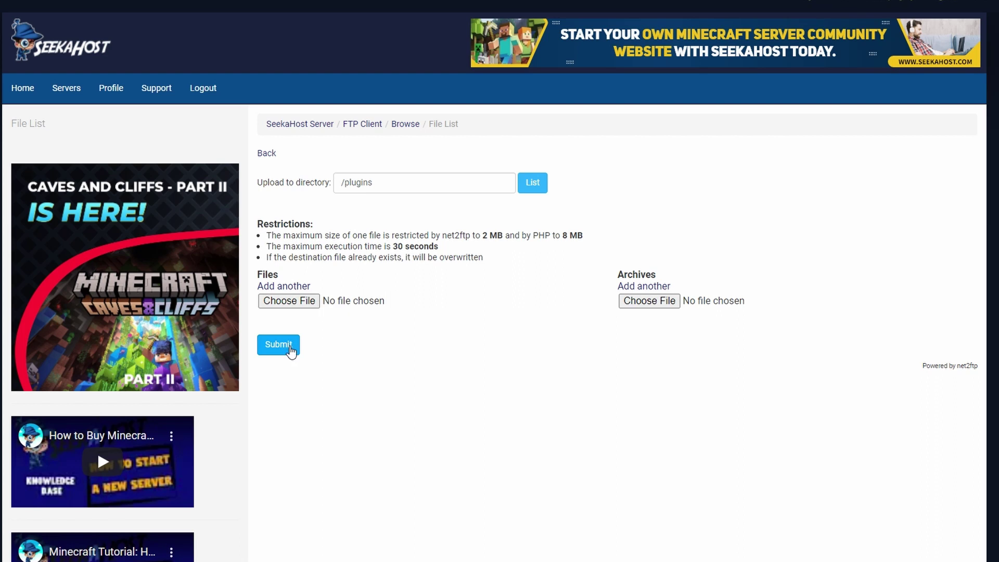
left_click(278, 344)
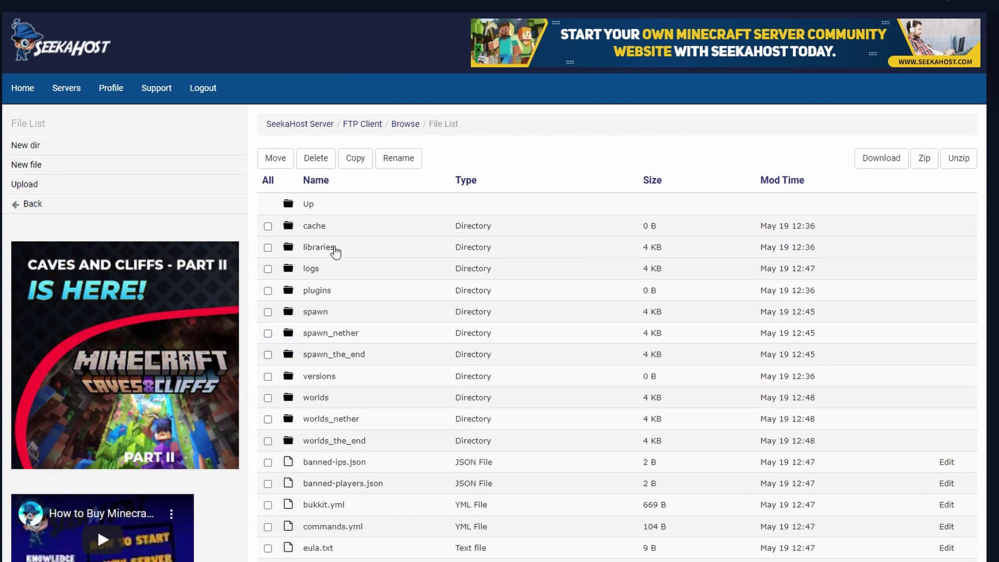
left_click(317, 290)
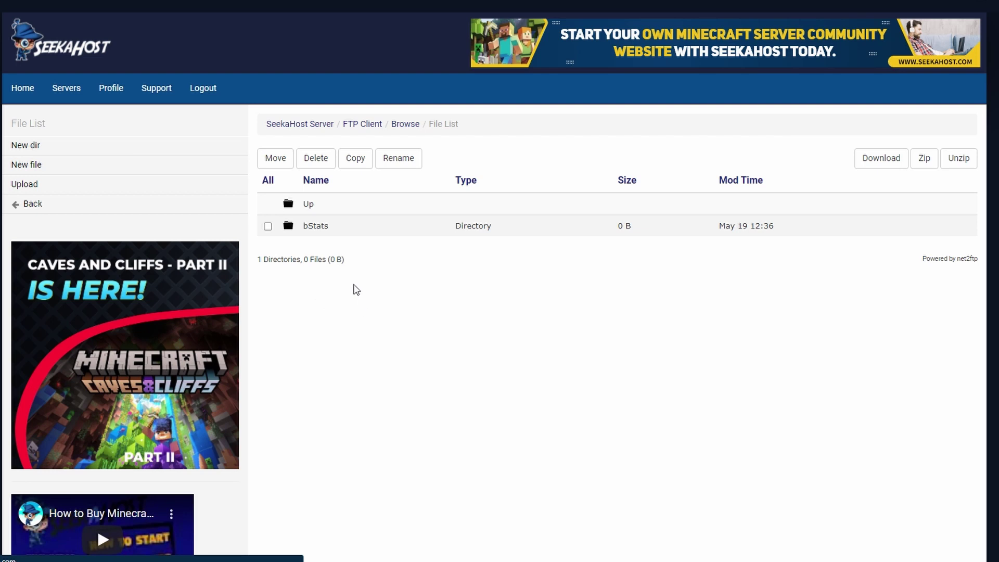
left_click(268, 226)
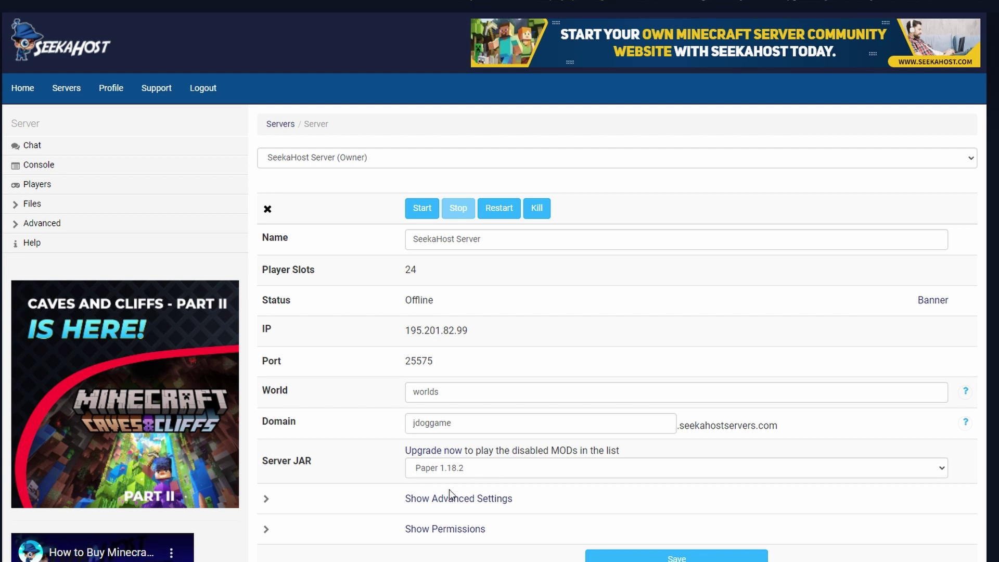
Step: Apply the Clean Mod Directories and Plugins setup template with Delete All Server Files ticked
left_click(39, 208)
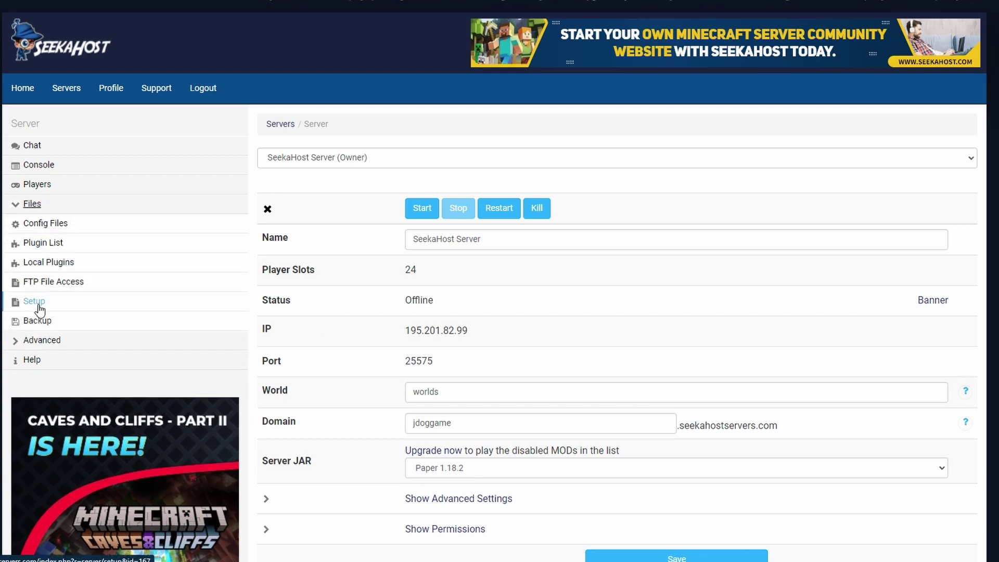
left_click(40, 310)
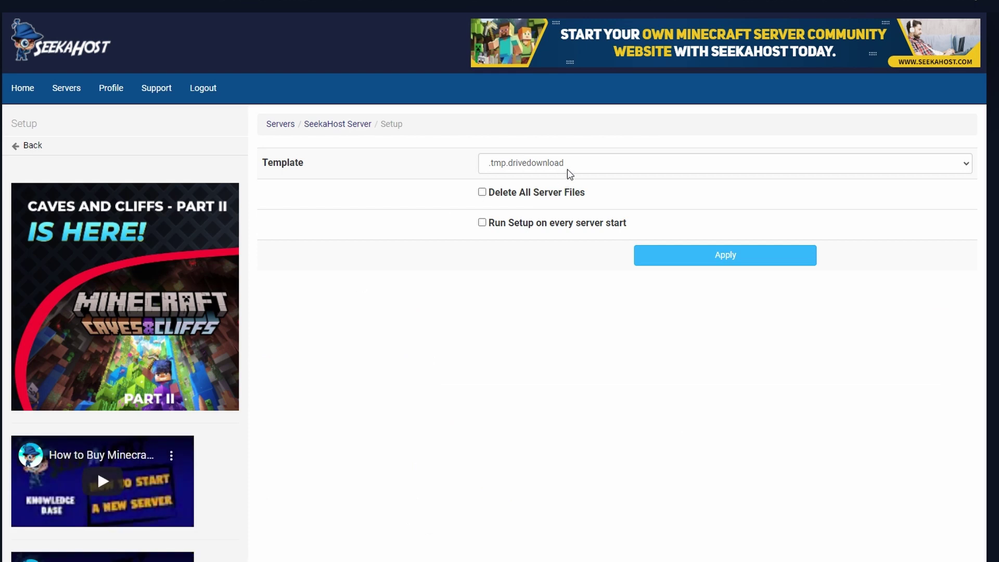
left_click(575, 168)
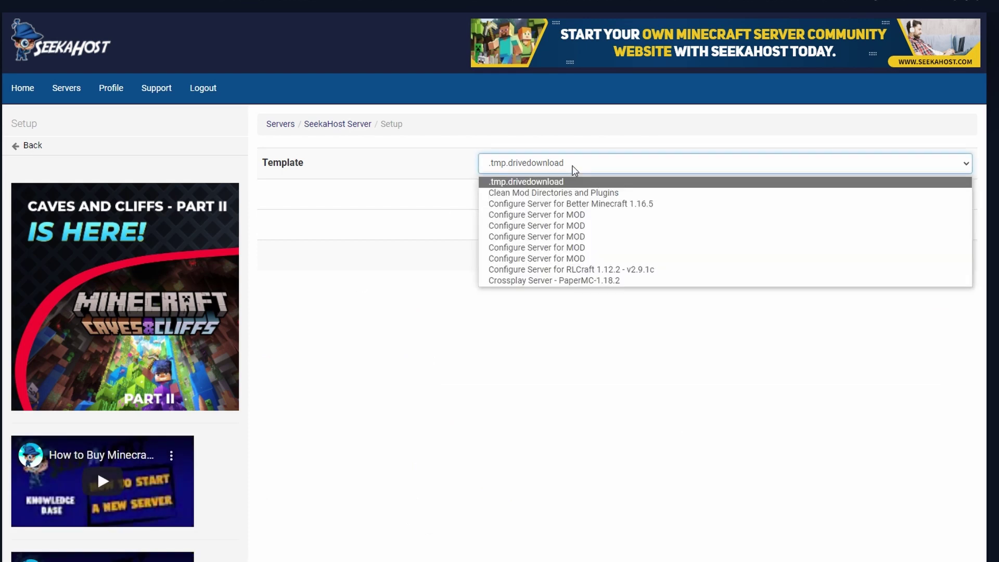
left_click(504, 196)
left_click(482, 193)
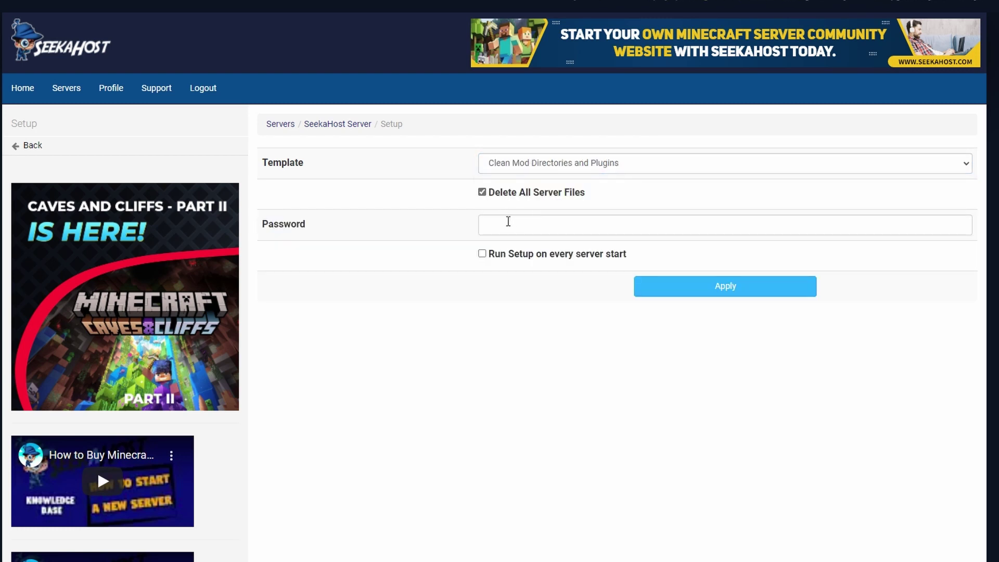
left_click(643, 286)
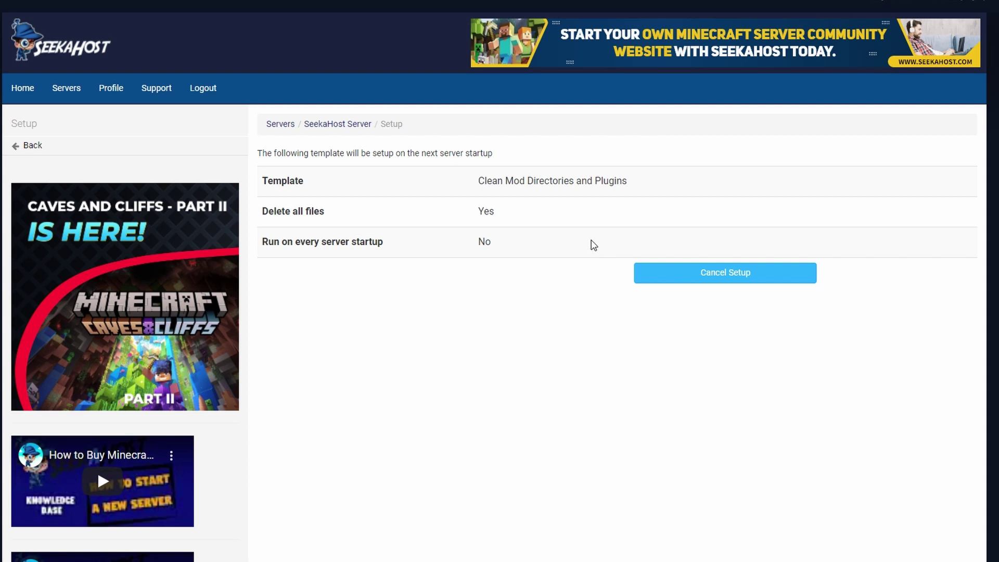
left_click(336, 127)
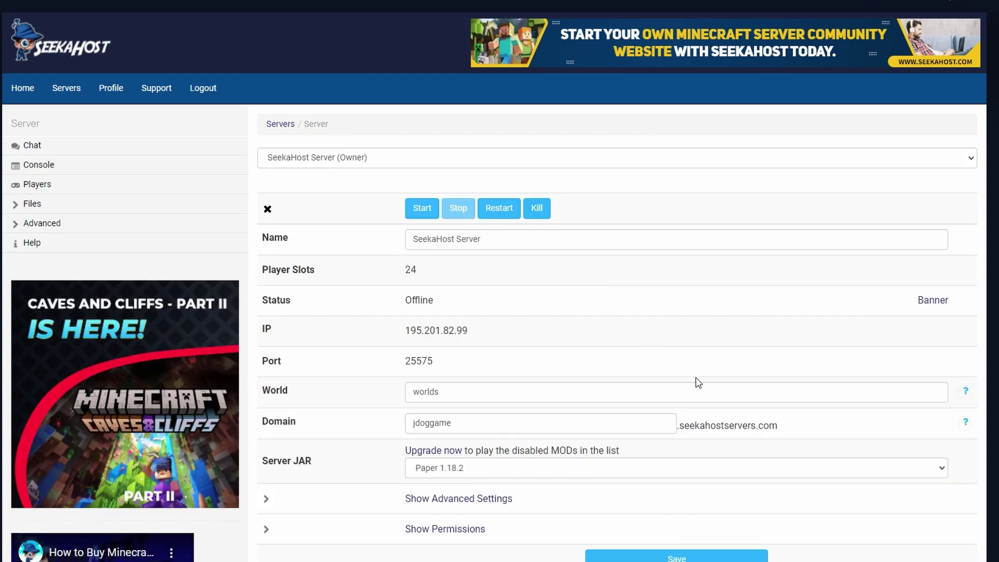
Step: Save RLCraft - v2.9.1 | (4GB) as the Server JAR and start the server
left_click(866, 471)
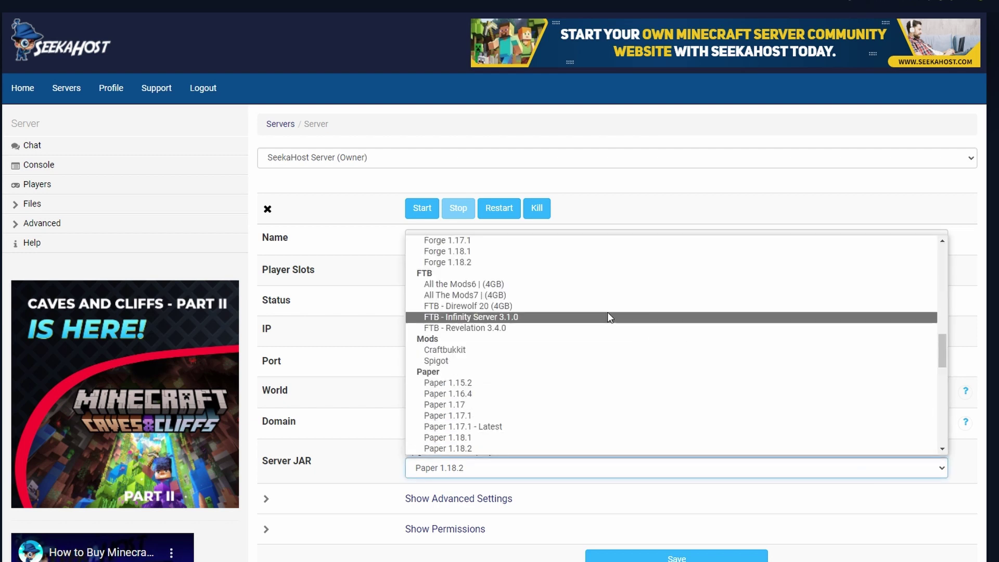
scroll(608, 315, "up", 5)
left_click(452, 351)
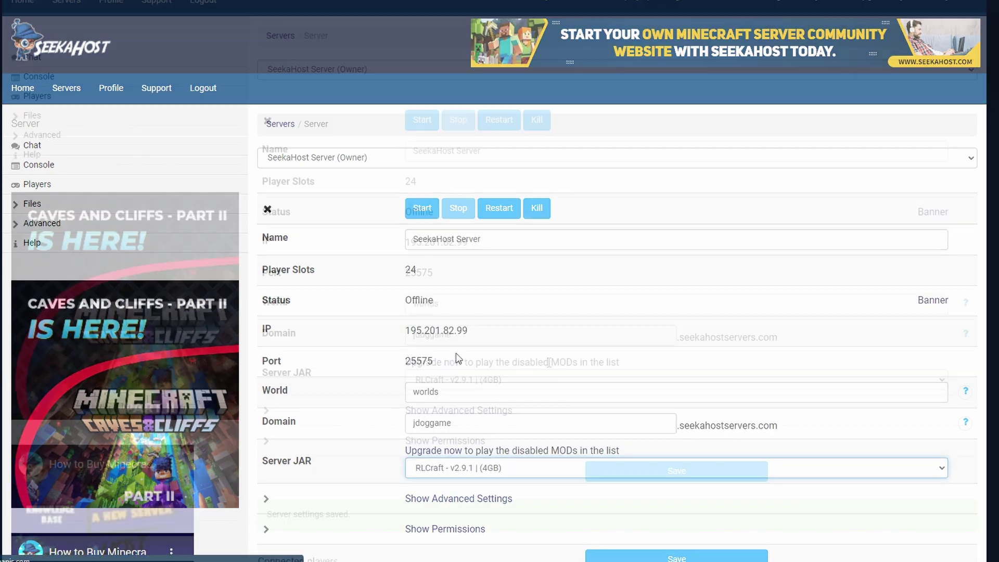
scroll(677, 468, "down", 2)
left_click(682, 472)
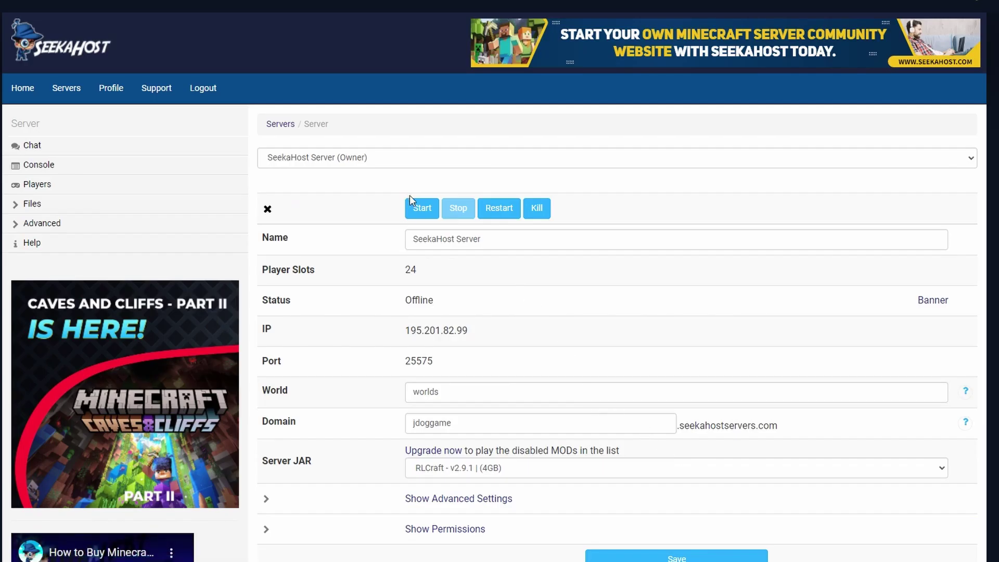
left_click(418, 215)
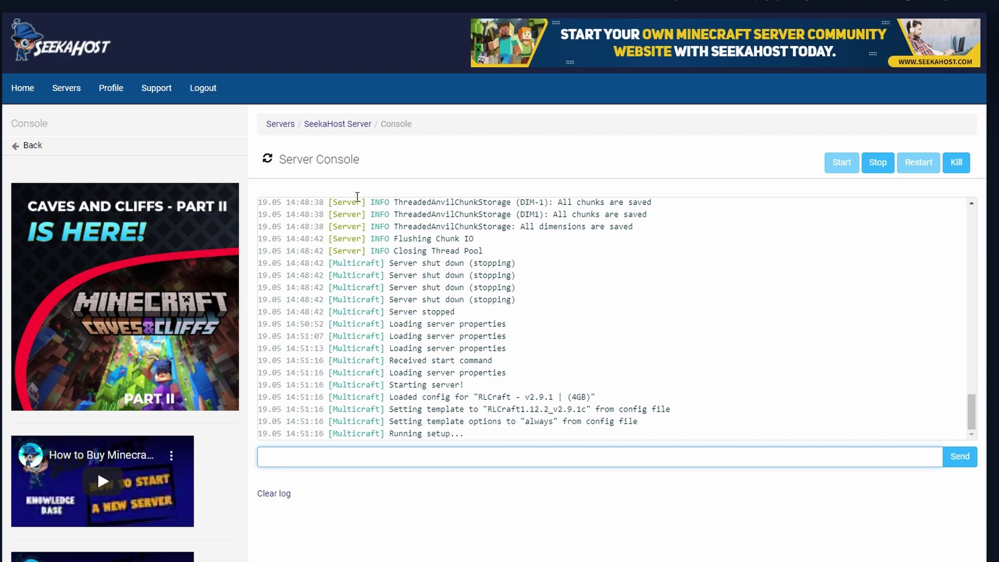
Step: Browse the Advanced > Commands list and open the TeleportMe command's details
left_click(350, 127)
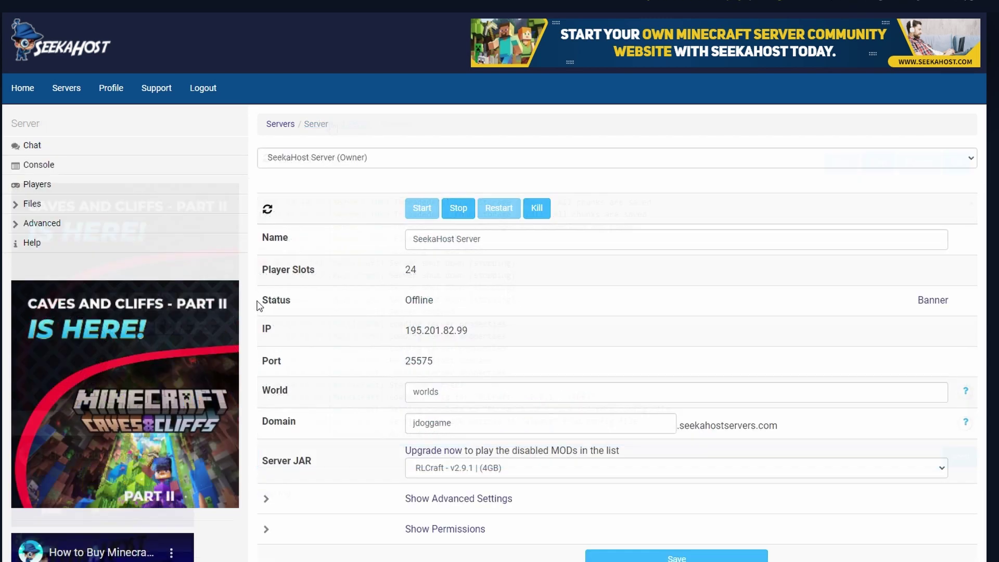
left_click(54, 231)
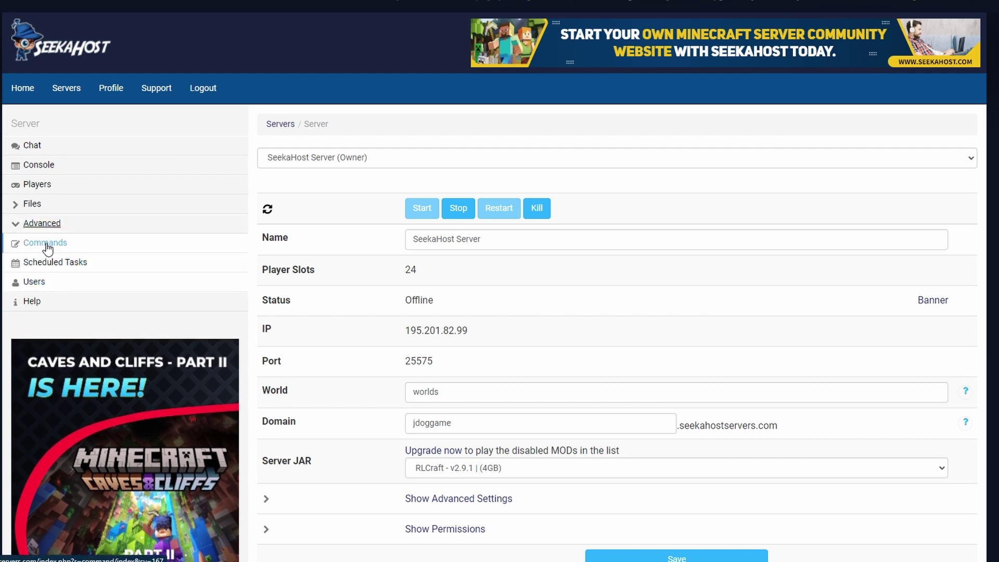
left_click(47, 245)
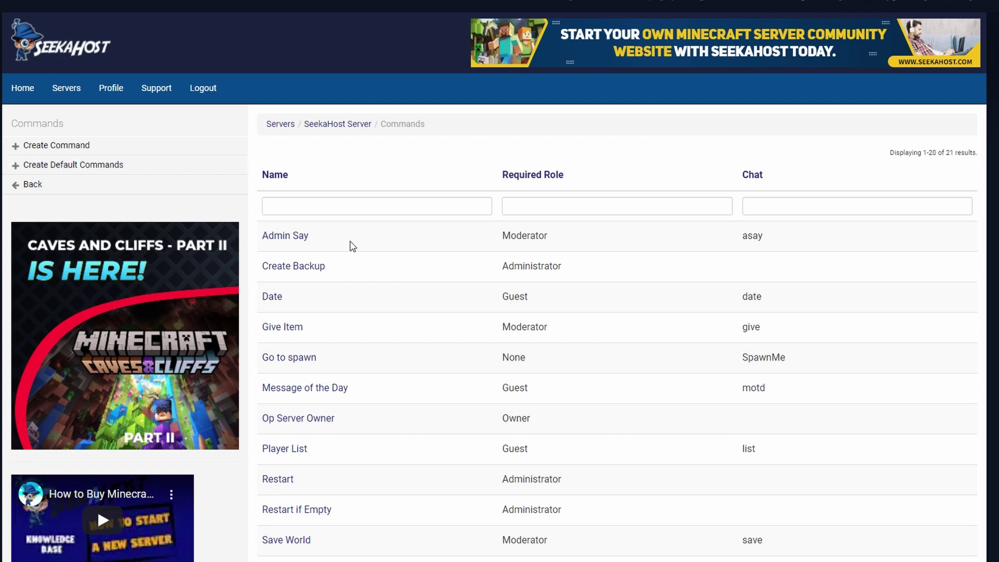
scroll(353, 246, "down", 6)
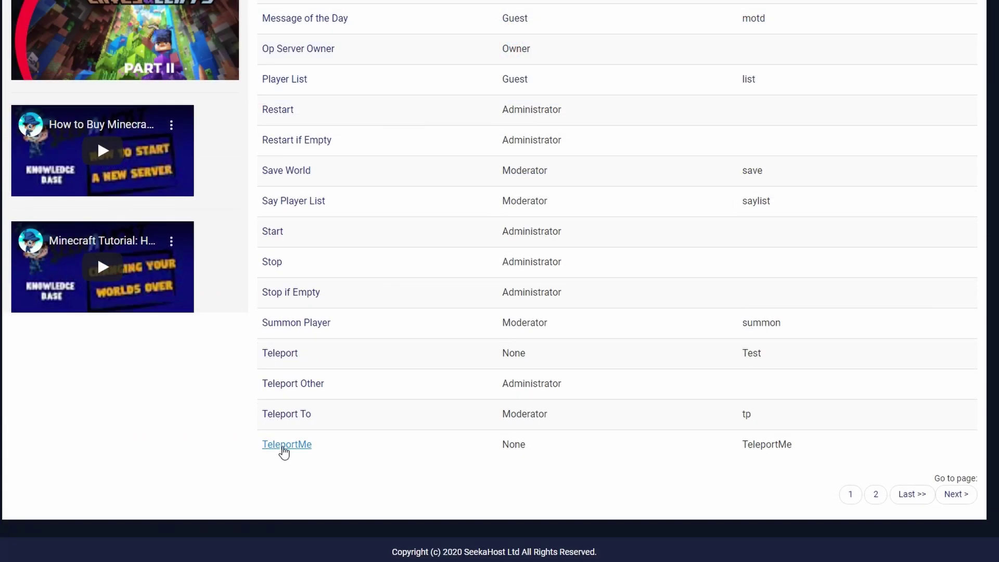
left_click(281, 447)
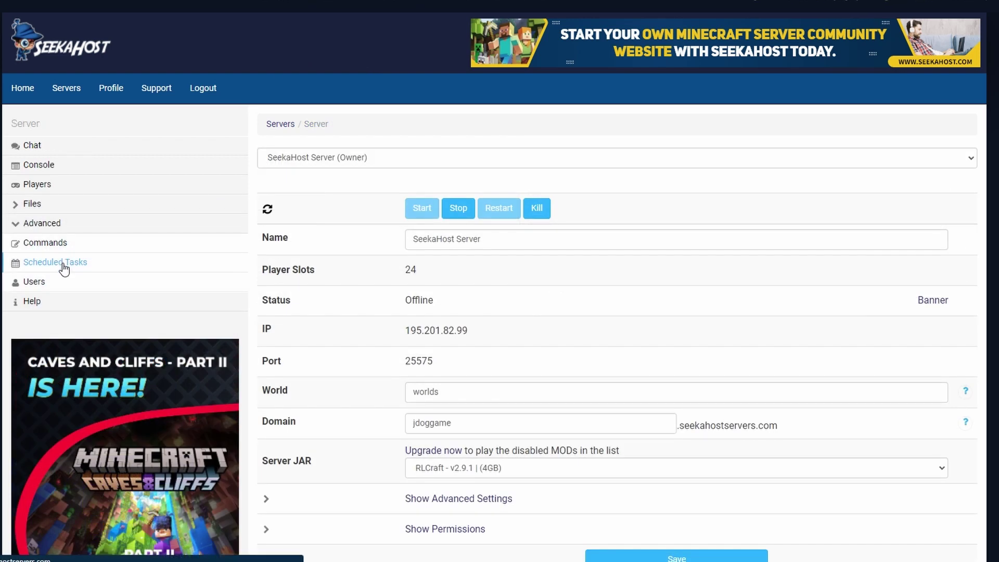
Step: Start a new scheduled task and browse the commands available in its Command dropdown
left_click(64, 267)
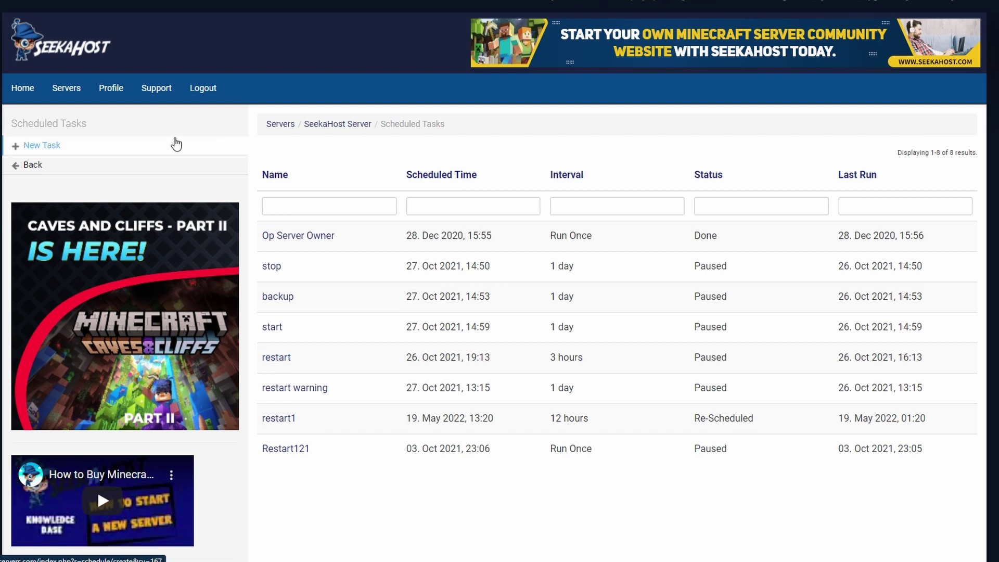
left_click(133, 148)
left_click(606, 286)
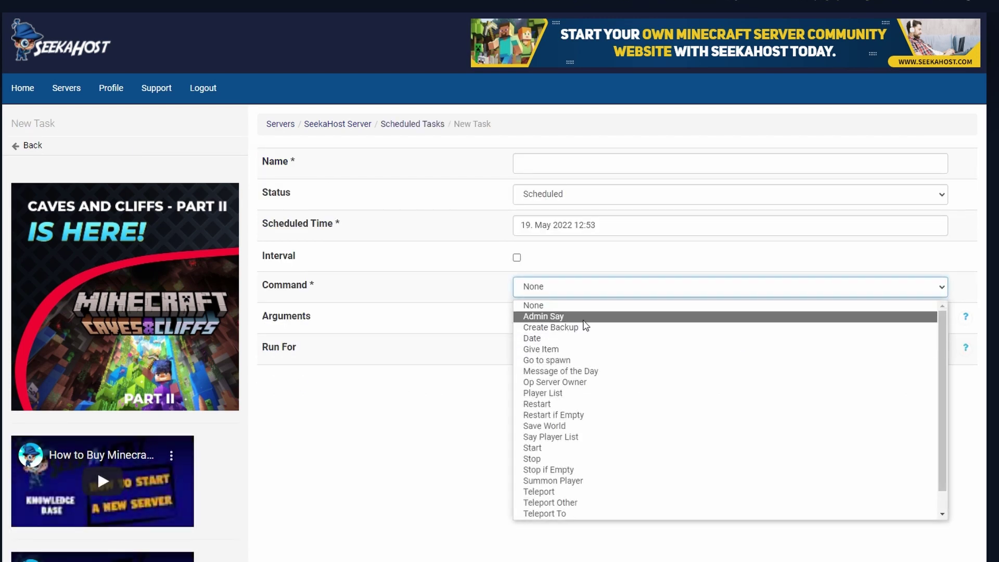
scroll(611, 331, "down", 1)
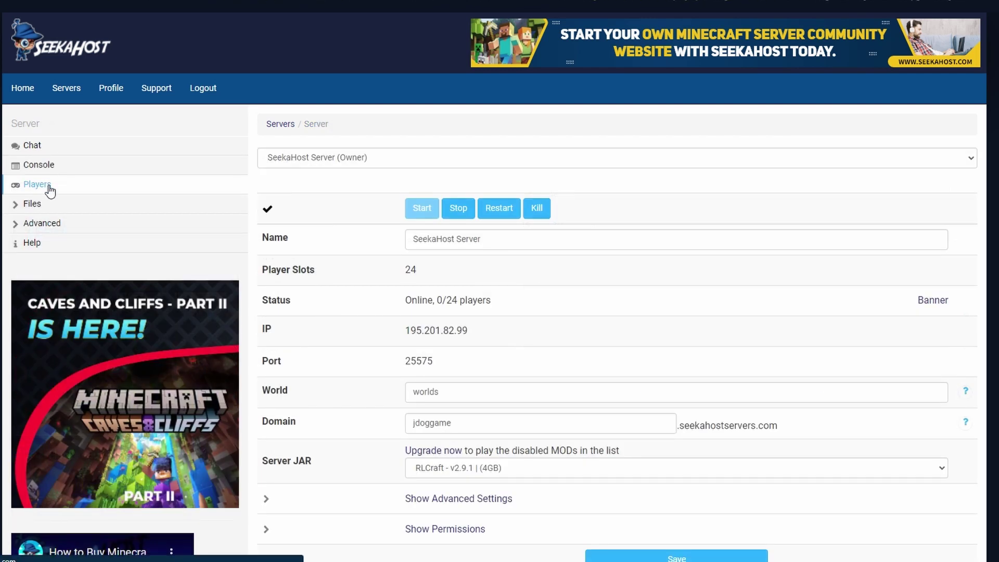
left_click(47, 186)
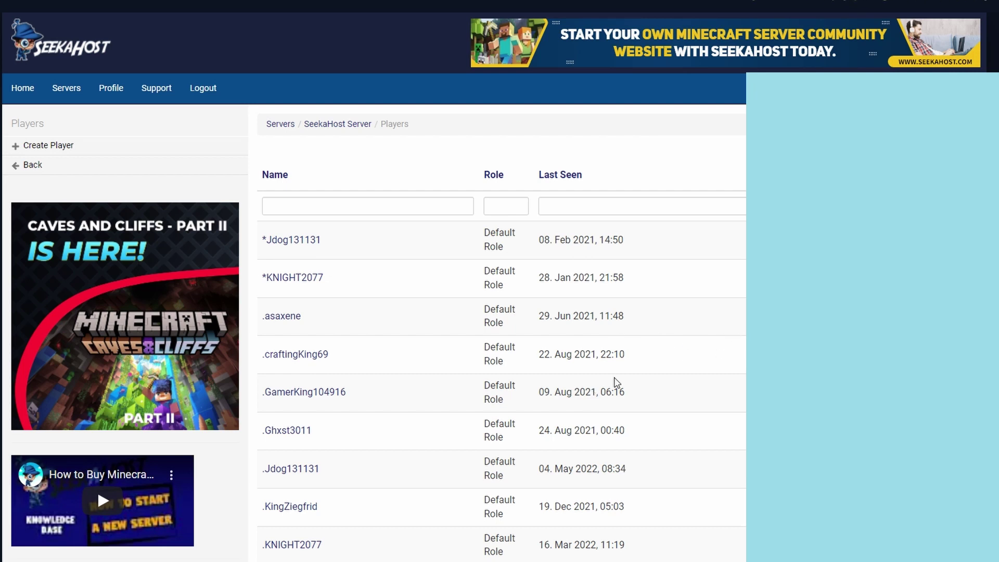
scroll(615, 383, "down", 1)
scroll(615, 382, "up", 1)
left_click(289, 325)
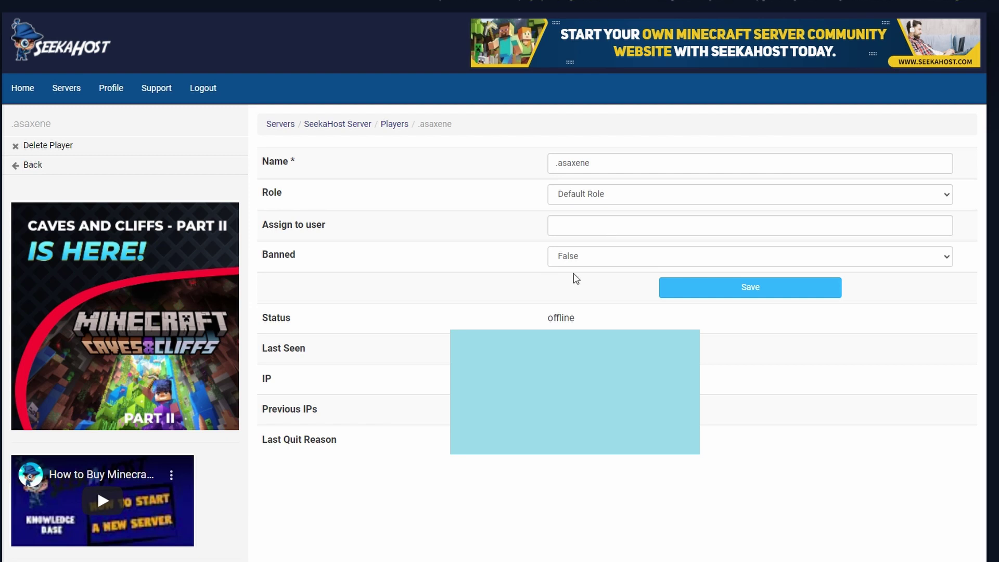
left_click(237, 140)
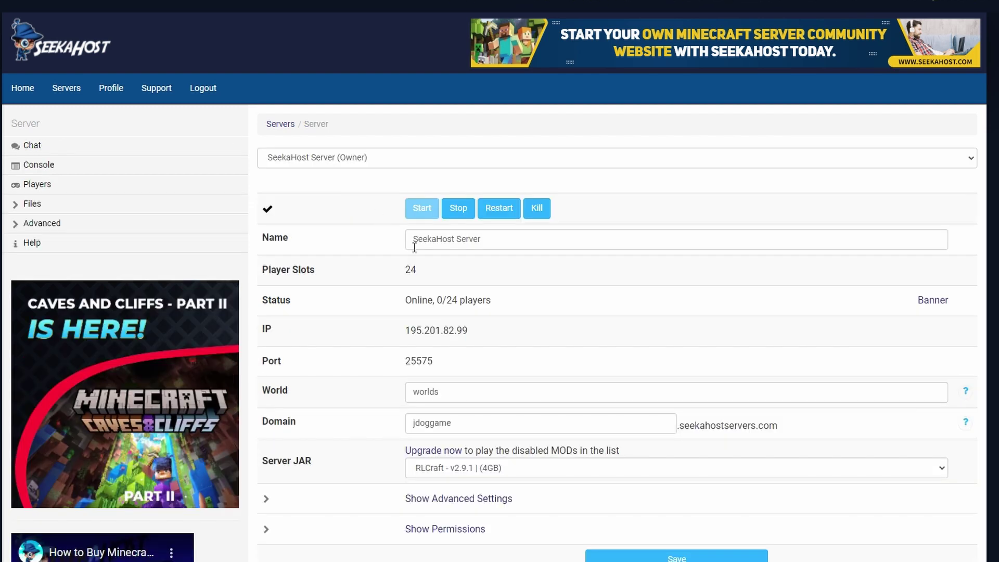
left_click(101, 164)
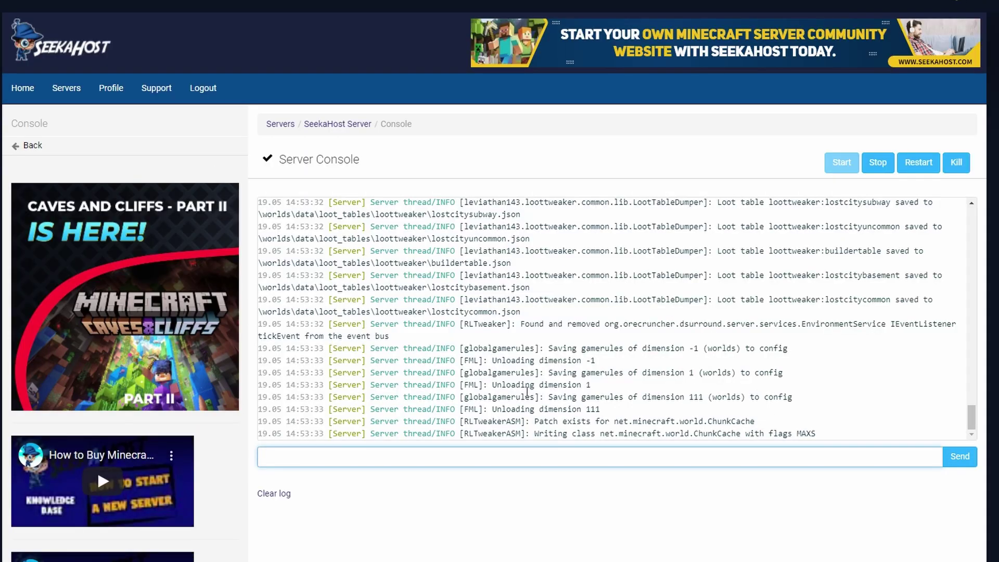